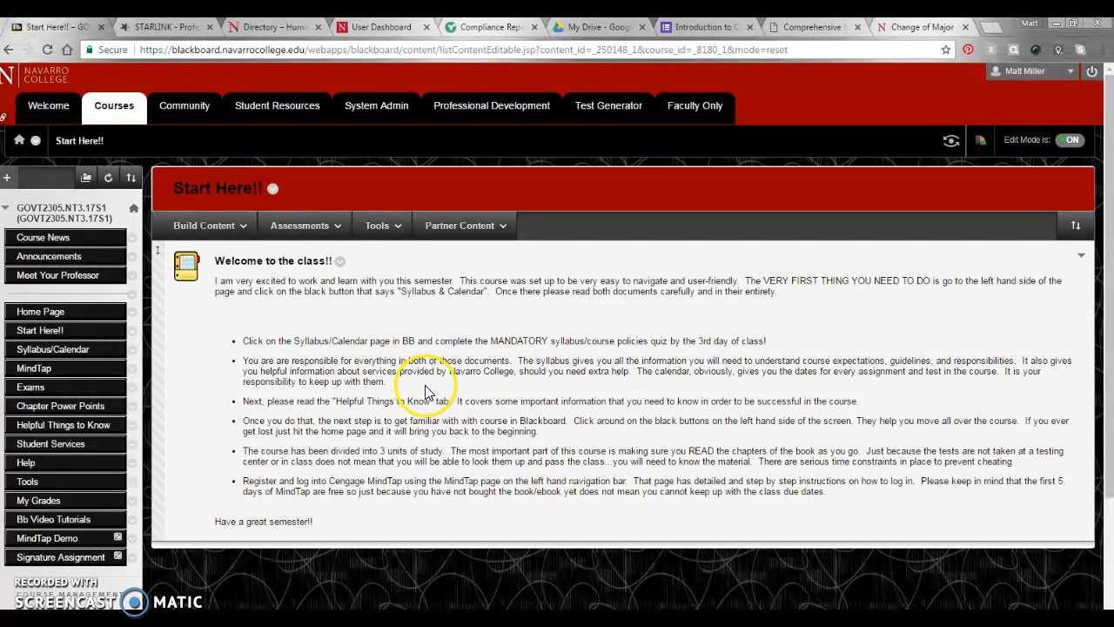
Review the course's Chapter Power Points page and its Exams page.
left_click(68, 407)
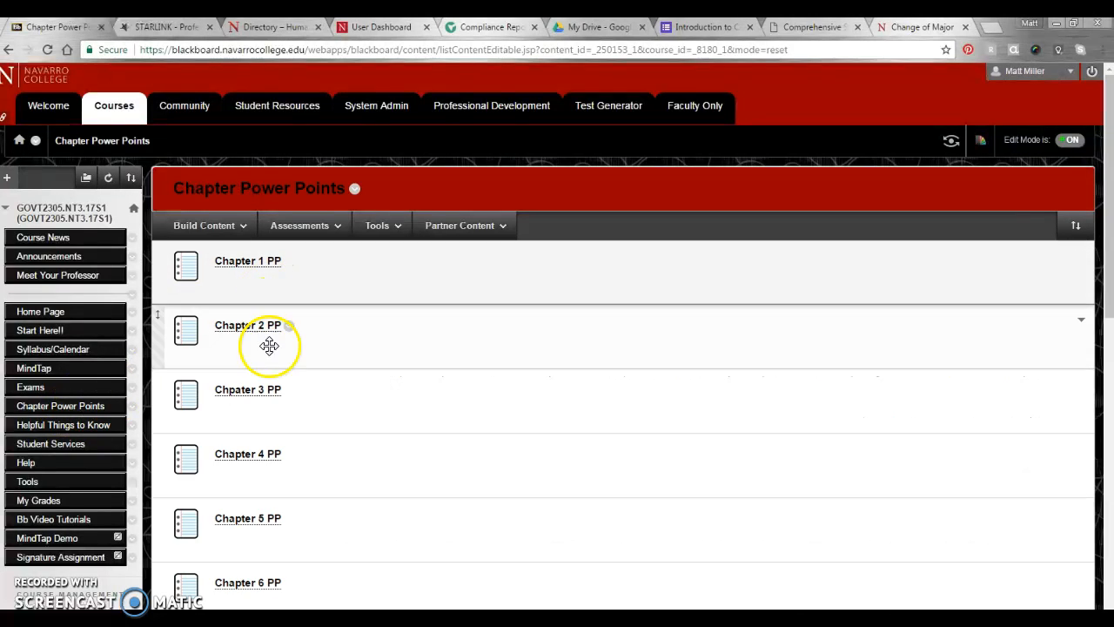
scroll(346, 595, "down", 4)
scroll(347, 557, "up", 3)
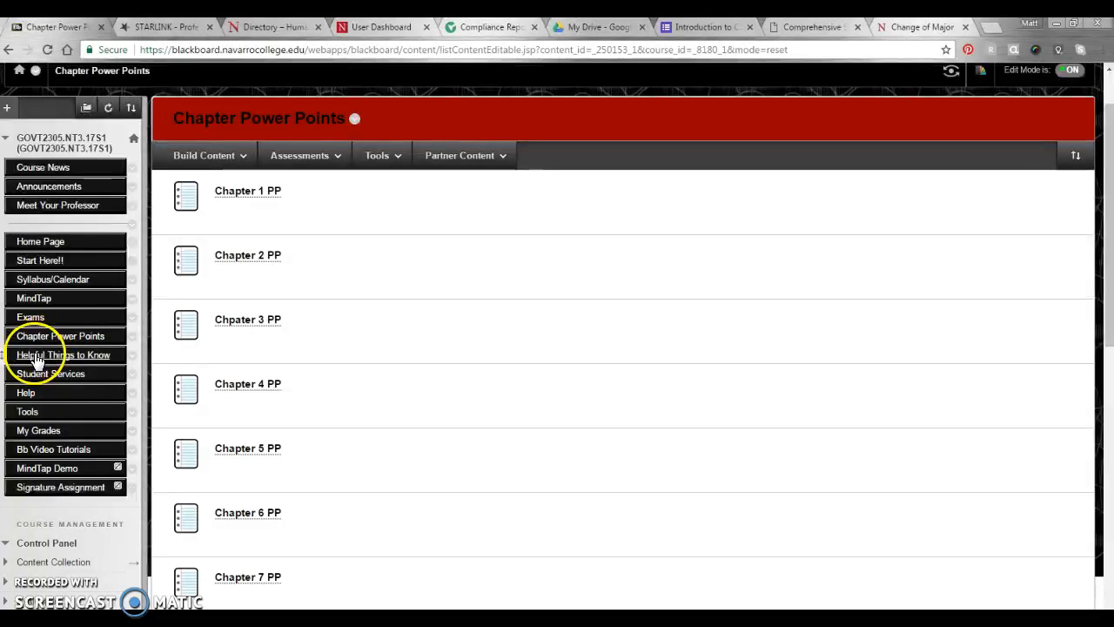
left_click(29, 317)
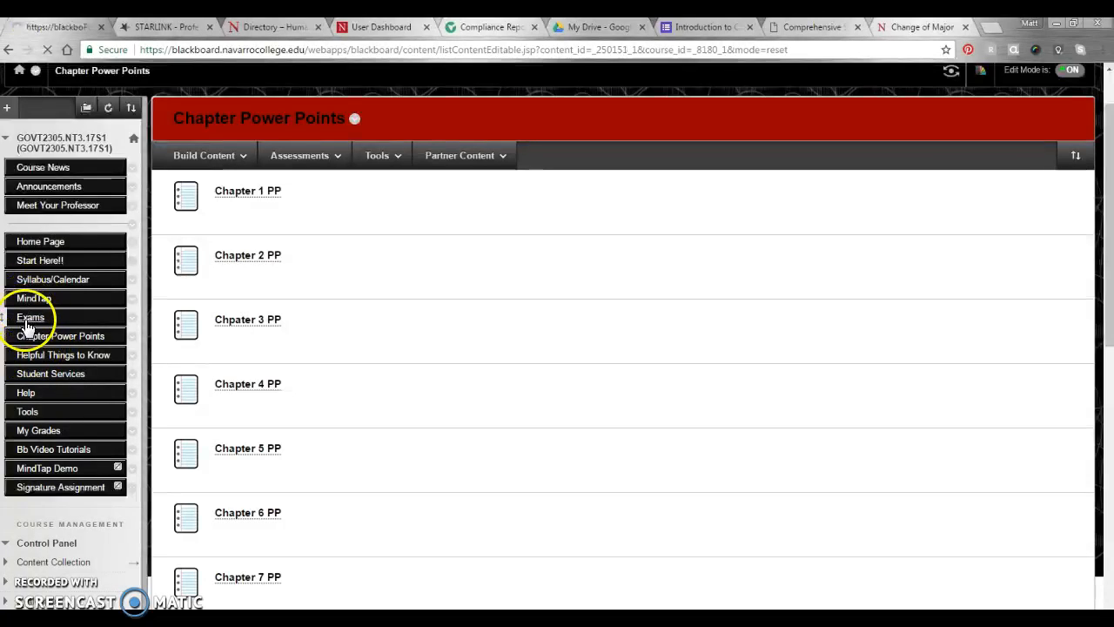
scroll(365, 490, "down", 3)
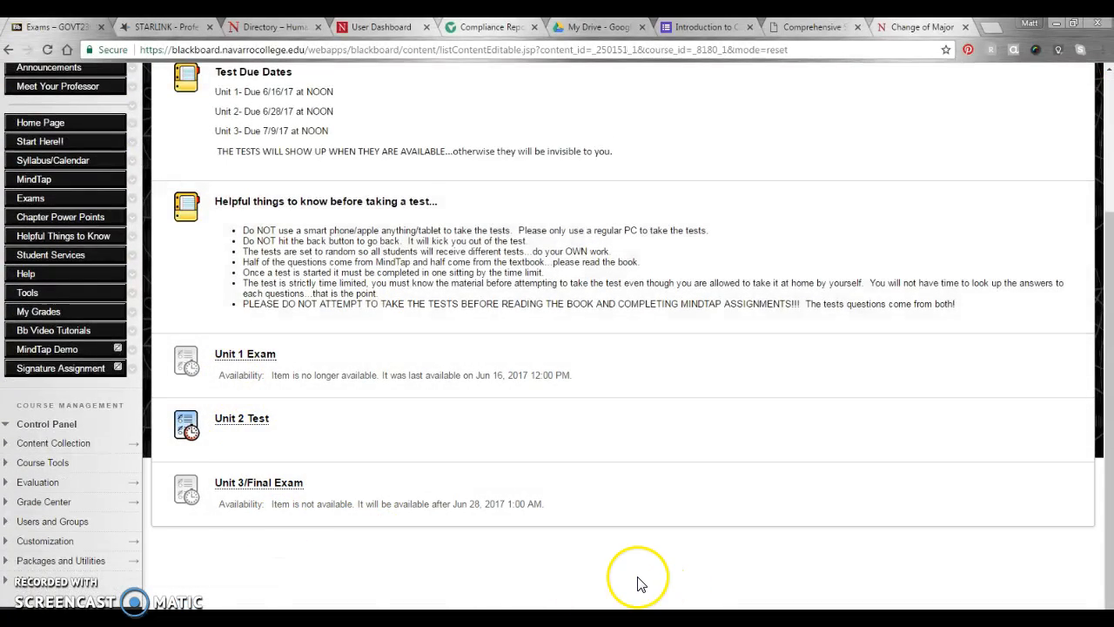
scroll(144, 406, "up", 3)
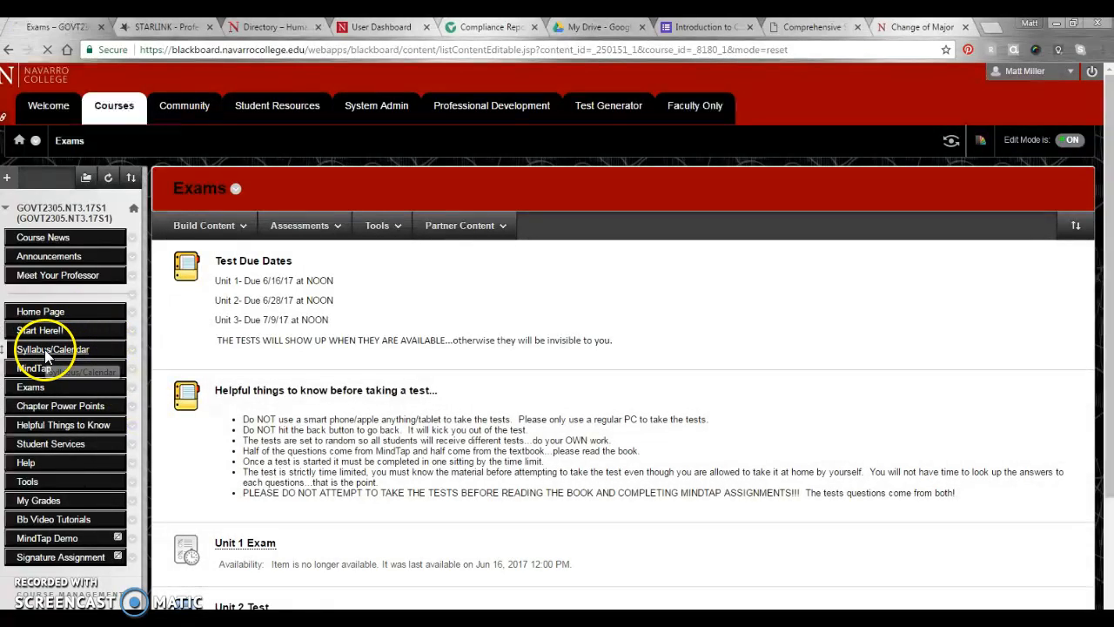
Open the Syllabus/Calendar page and examine the syllabus, course policies test and course calendar items.
left_click(44, 349)
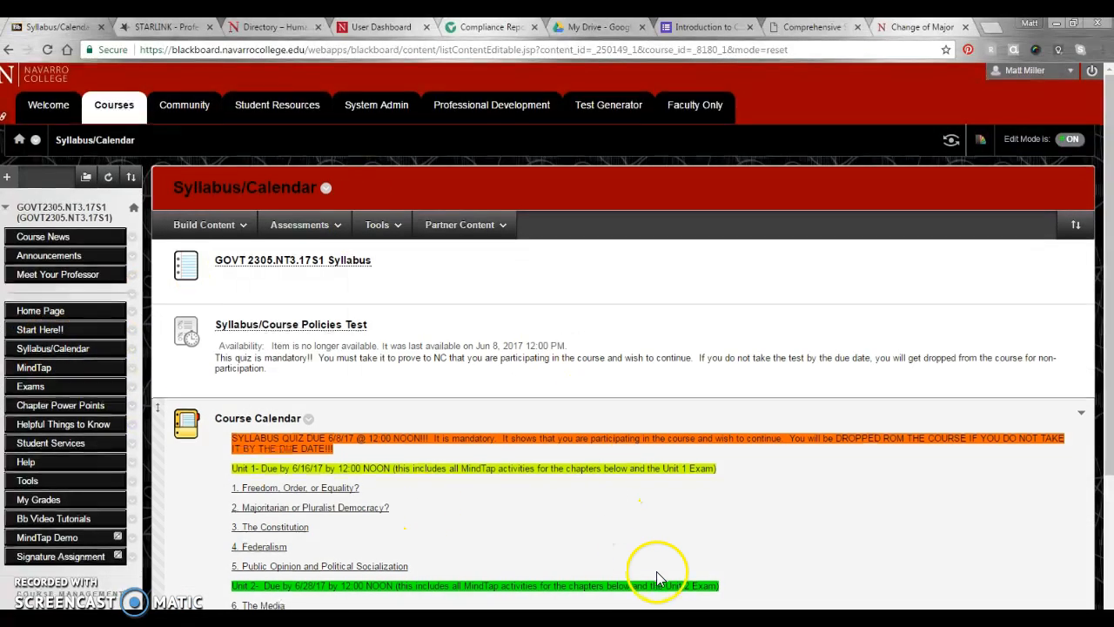
scroll(656, 571, "down", 3)
scroll(654, 572, "up", 3)
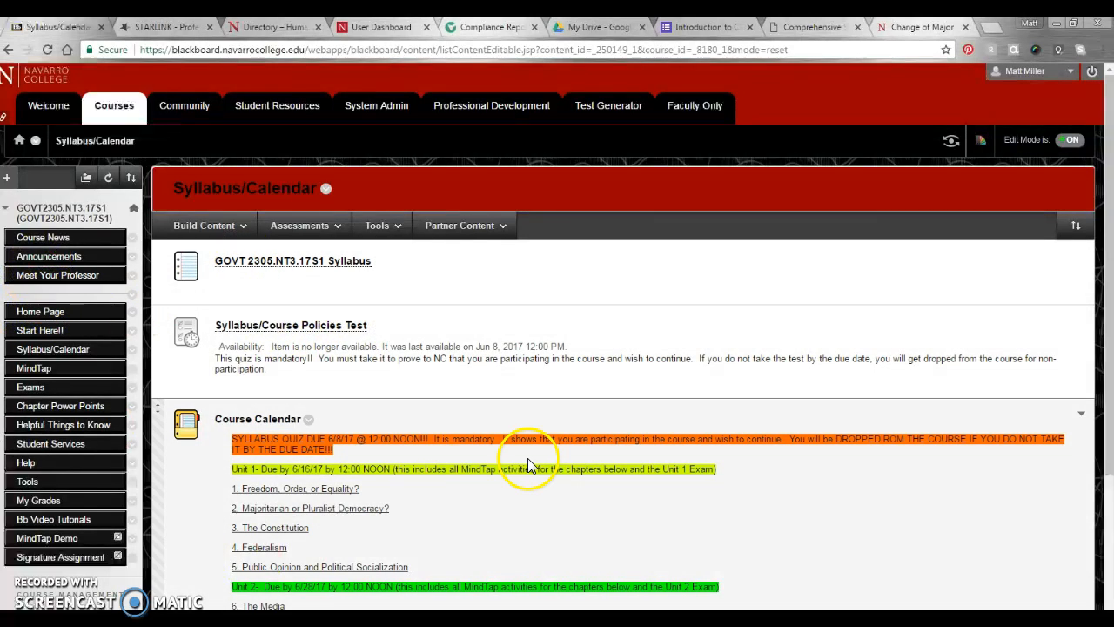
scroll(528, 458, "down", 3)
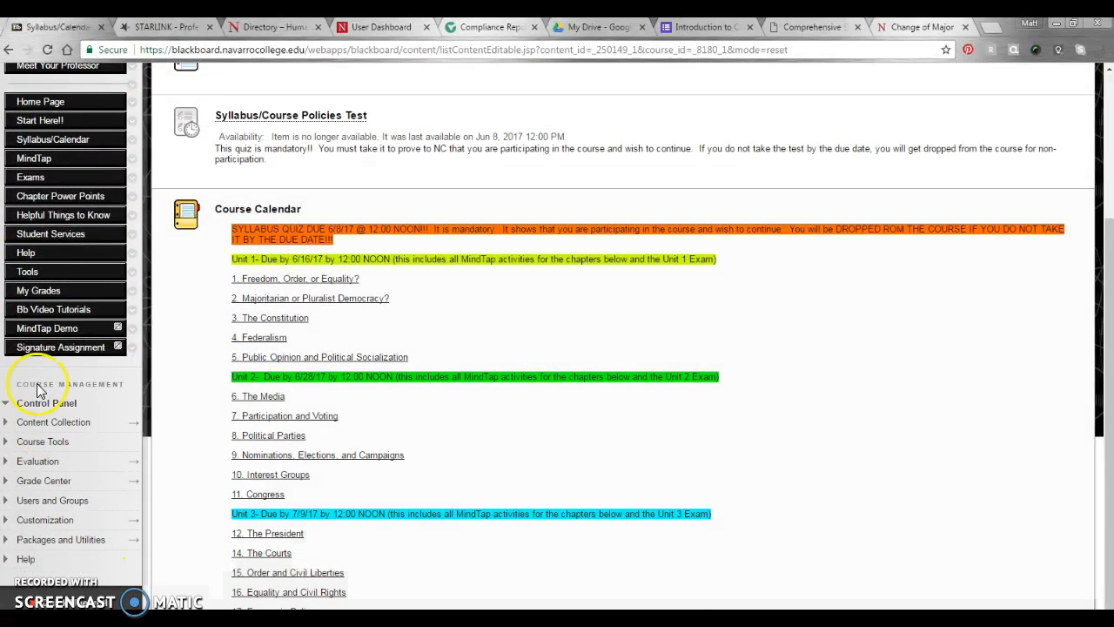
scroll(142, 382, "up", 1)
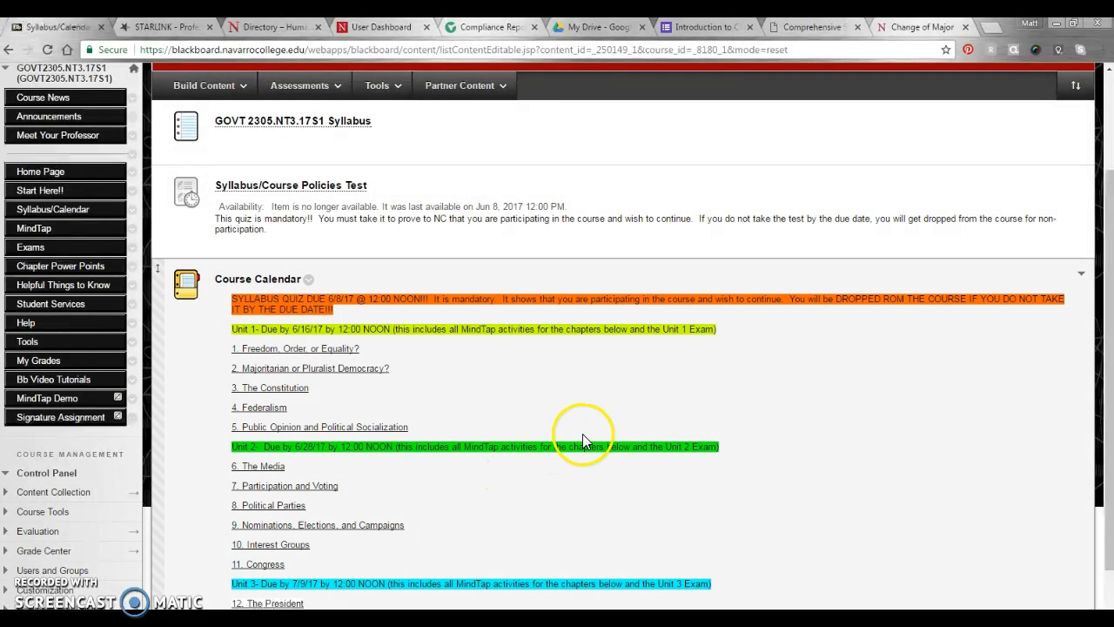
scroll(747, 426, "up", 1)
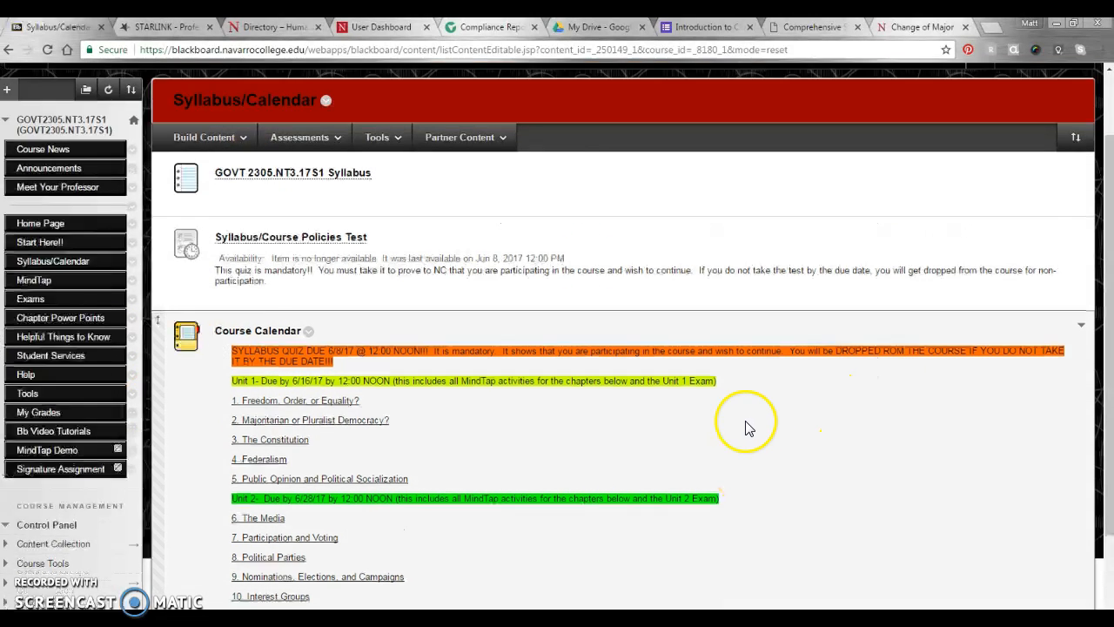
scroll(747, 427, "up", 2)
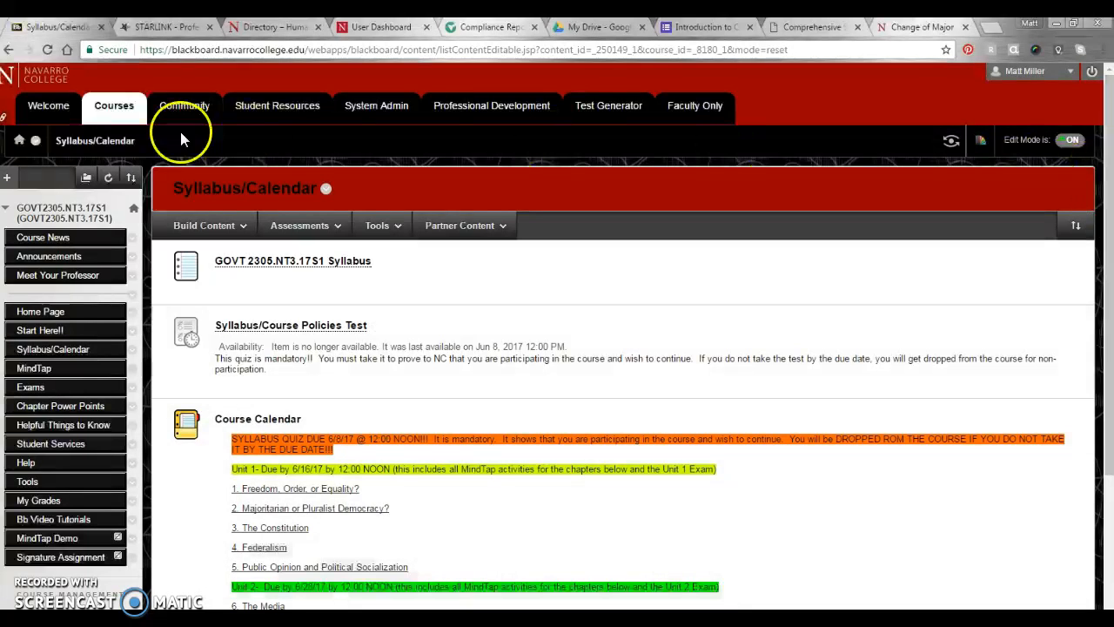
left_click(630, 243)
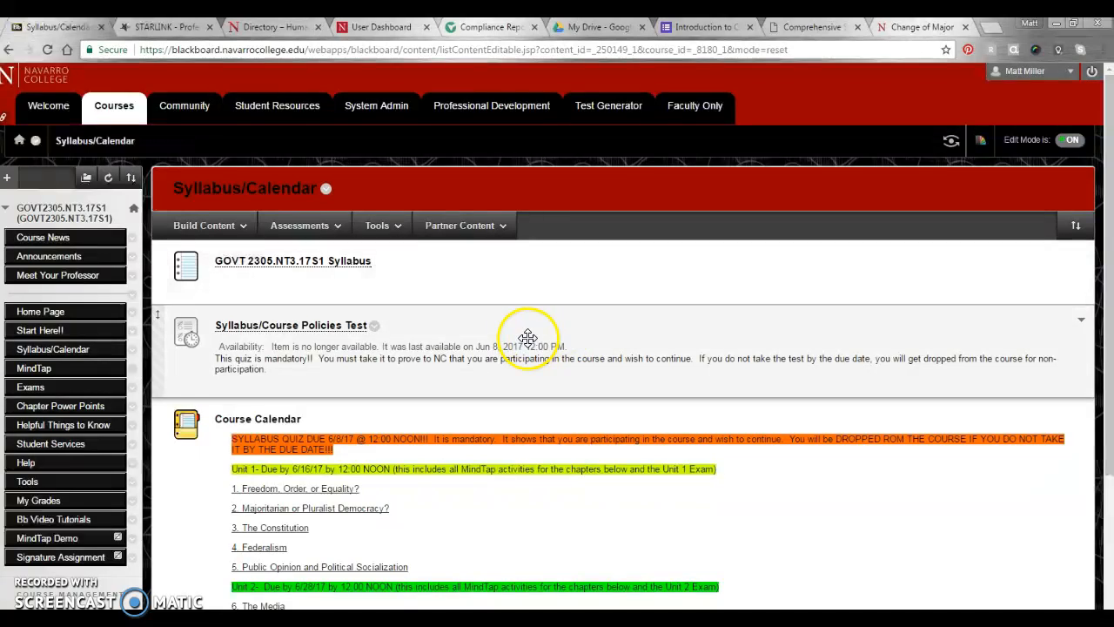
Open the Content Collection for course GOVT2305.NT3.17S1 and show all of its files on a single page.
scroll(522, 330, "down", 1)
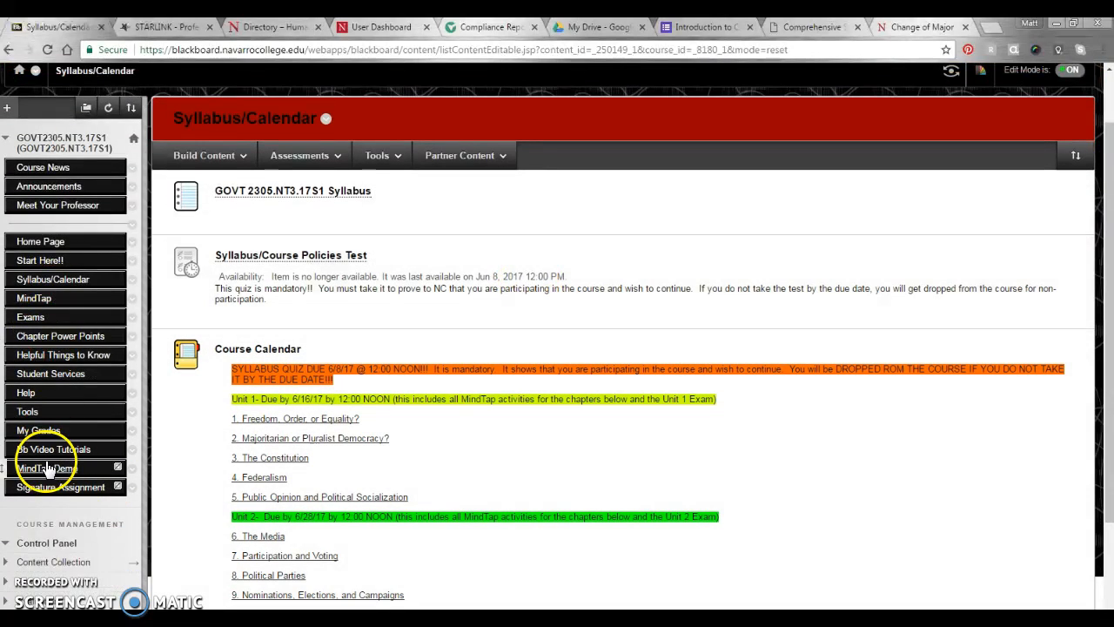
scroll(37, 504, "down", 2)
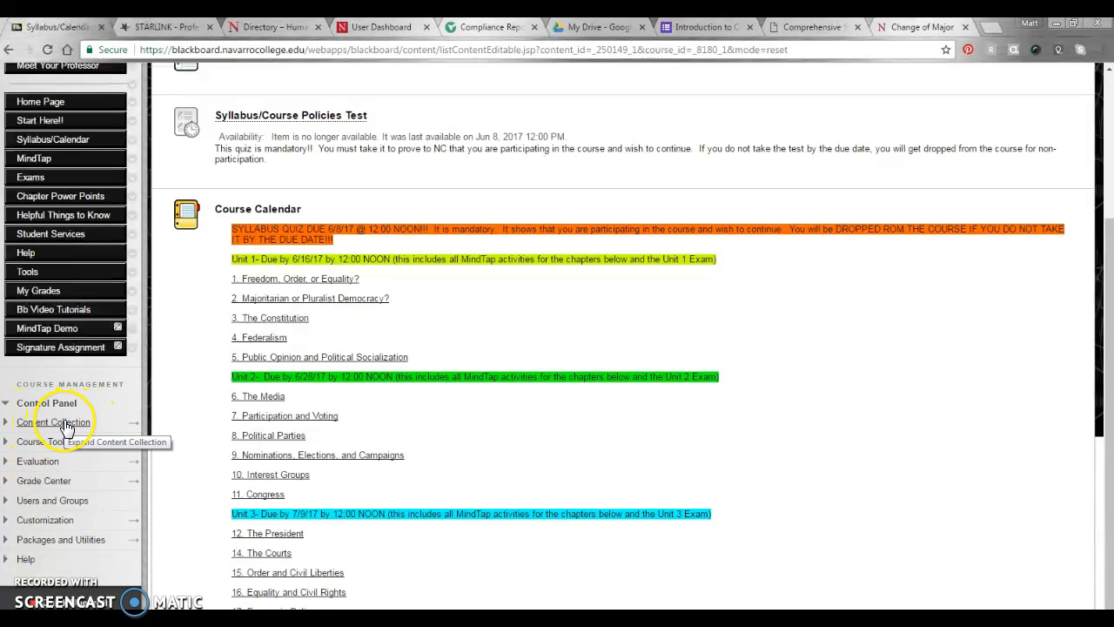
left_click(39, 423)
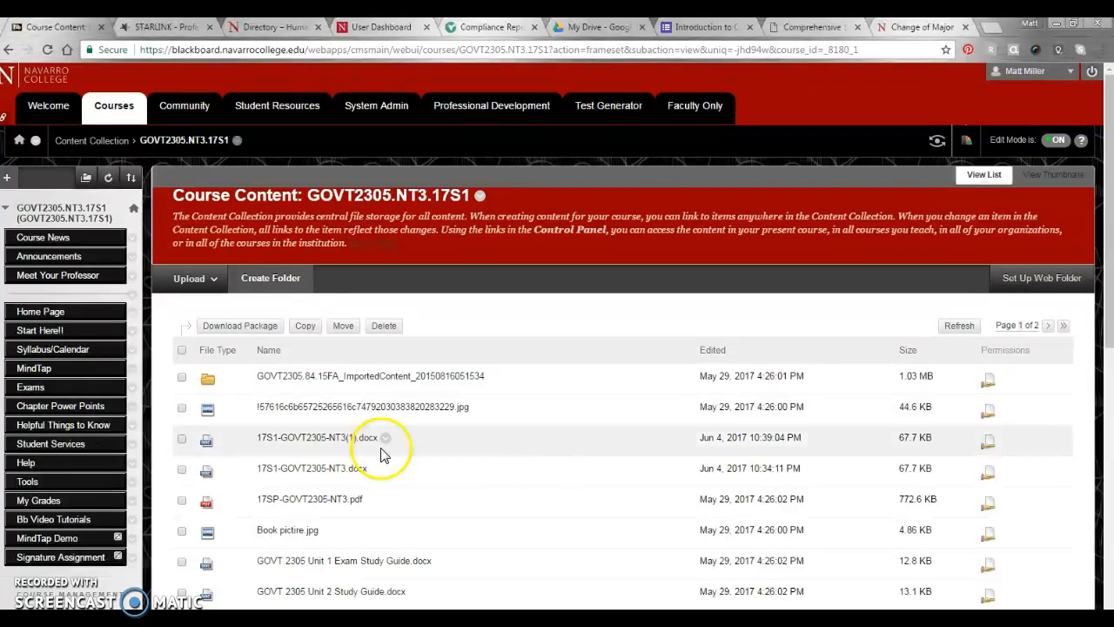
scroll(581, 467, "down", 4)
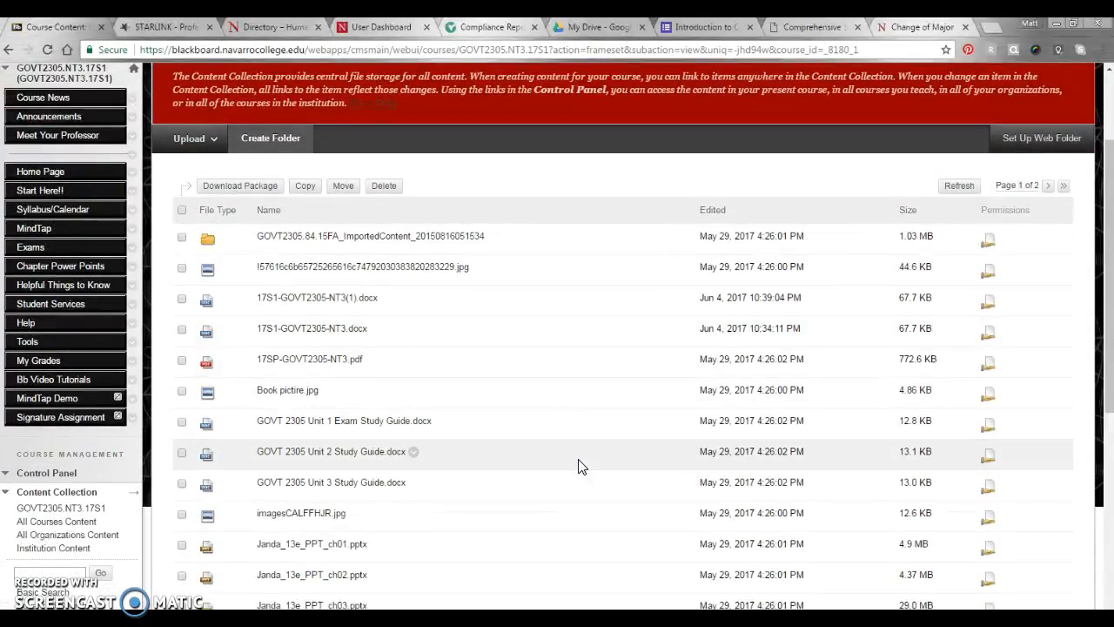
scroll(579, 466, "down", 3)
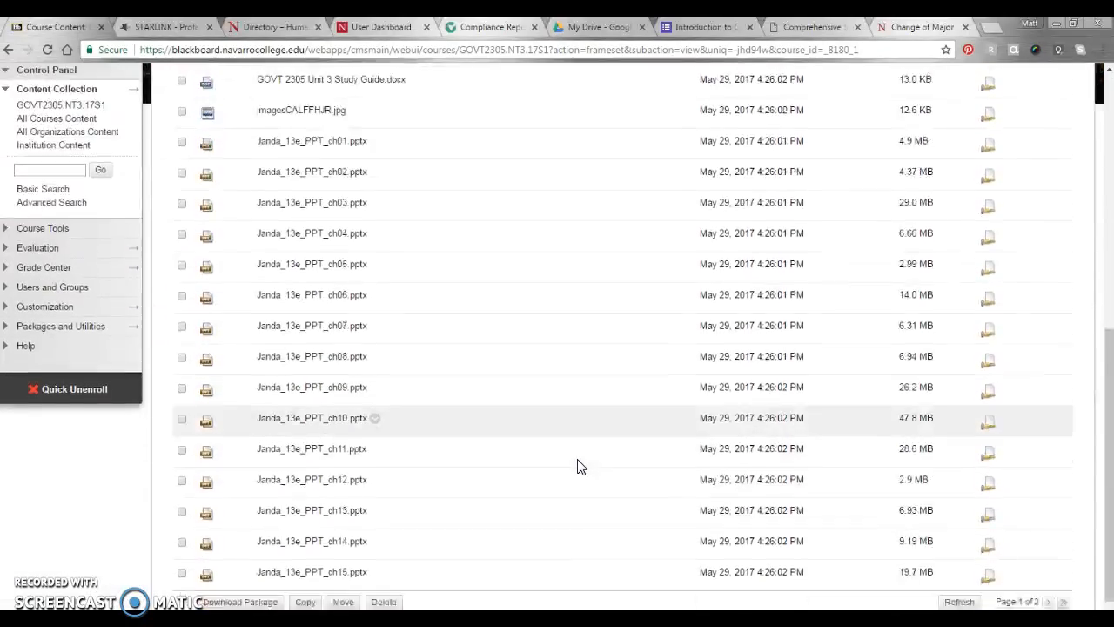
left_click(296, 113)
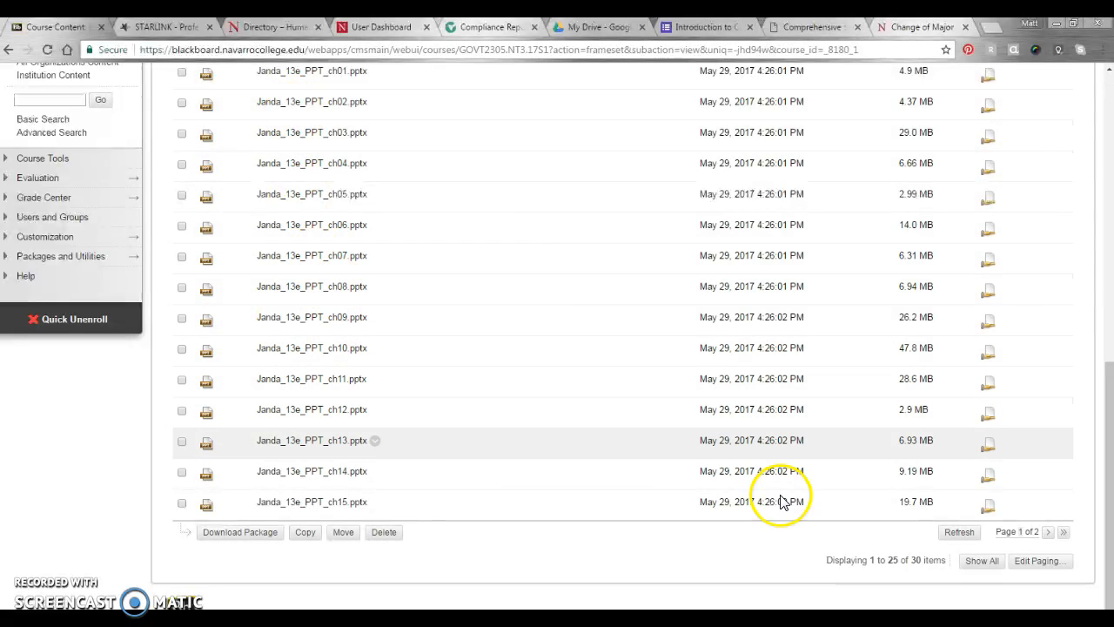
left_click(981, 562)
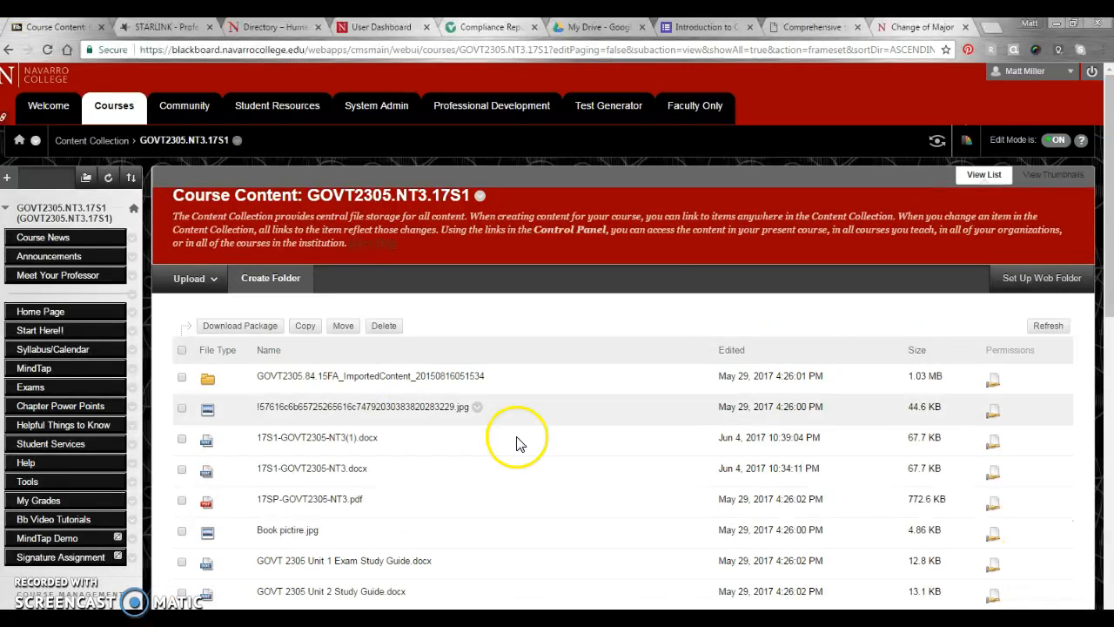
Examine the full file list, from the imported content folder to the Signature Assignment document.
scroll(197, 390, "down", 7)
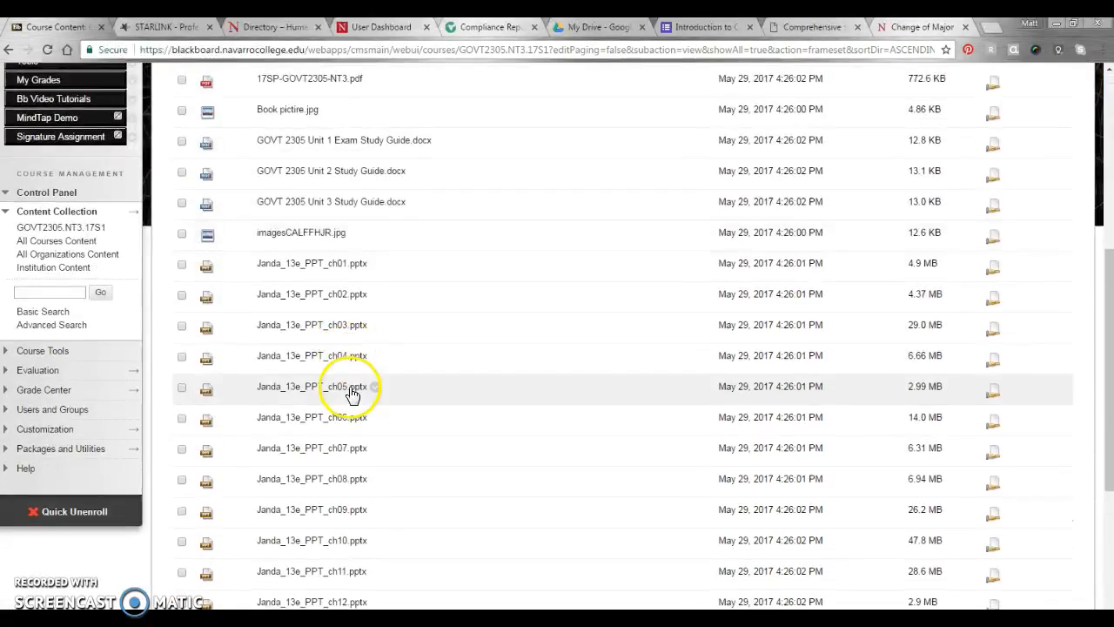
scroll(352, 394, "down", 2)
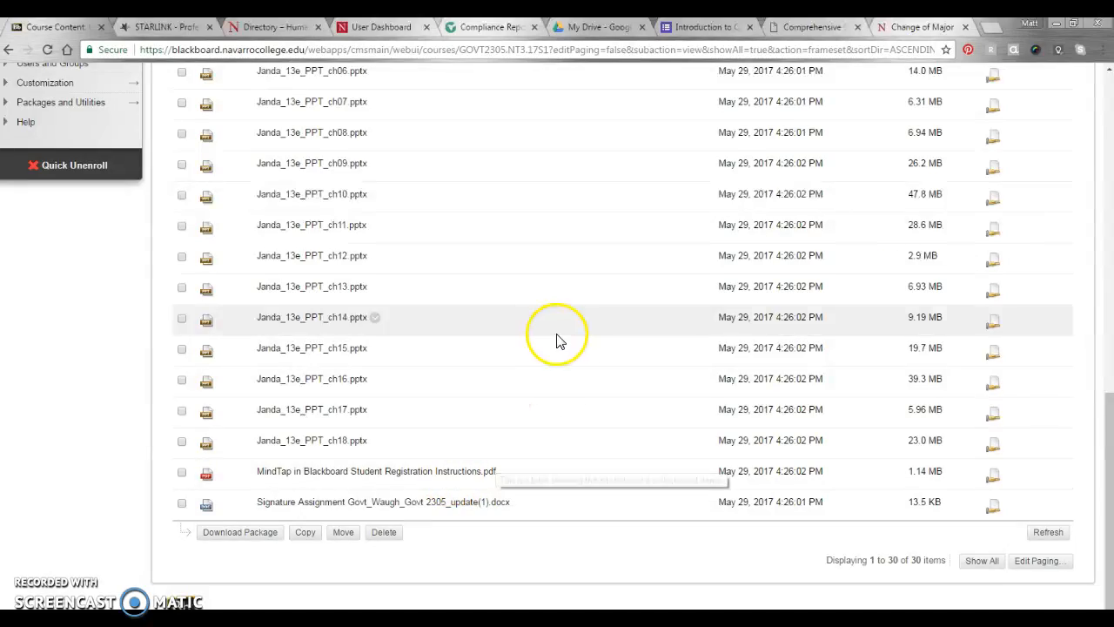
scroll(512, 381, "up", 2)
scroll(487, 370, "up", 2)
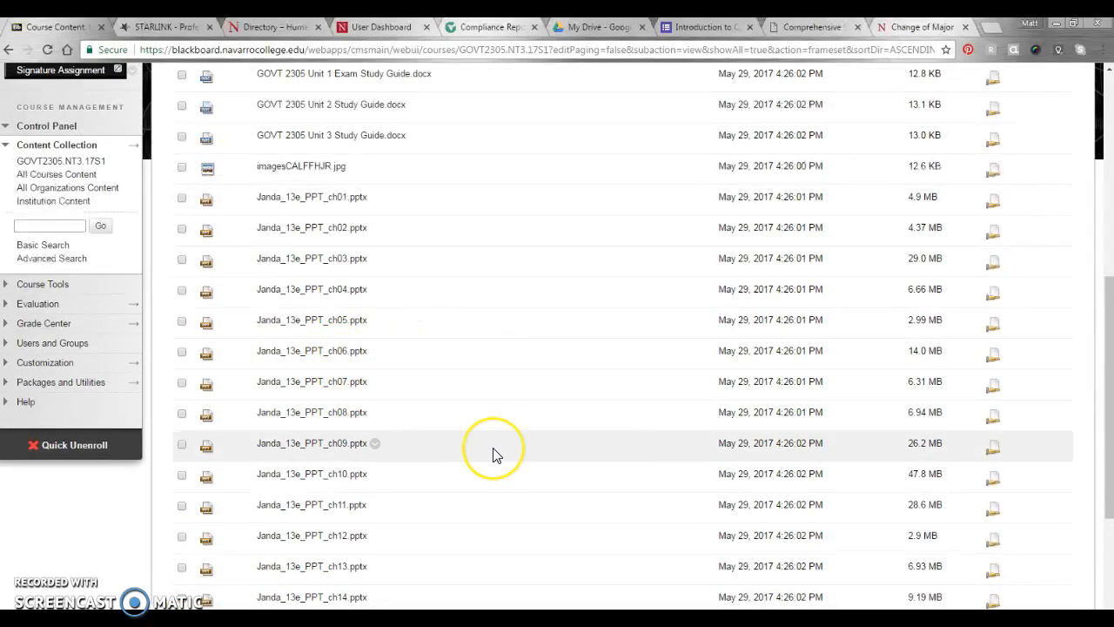
scroll(493, 455, "up", 2)
scroll(494, 455, "up", 2)
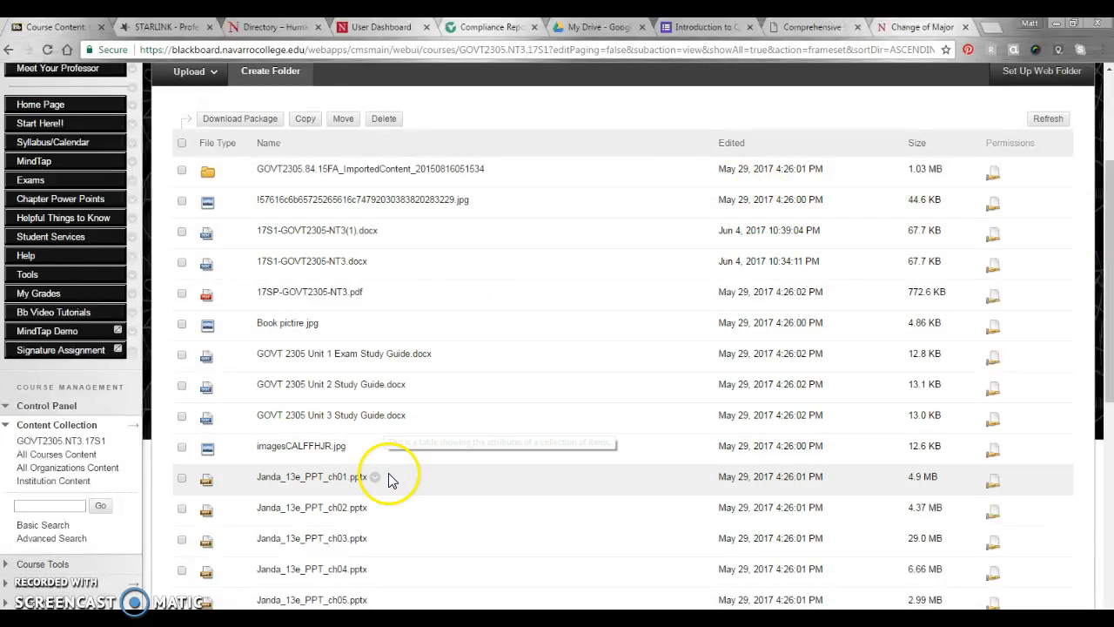
left_click(181, 144)
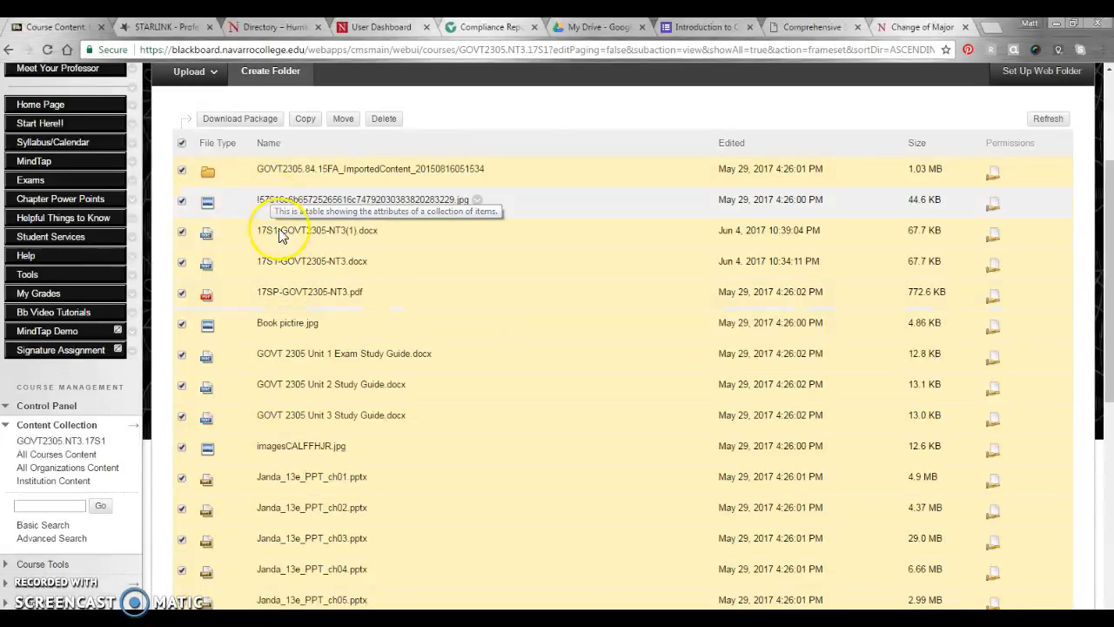
left_click(182, 171)
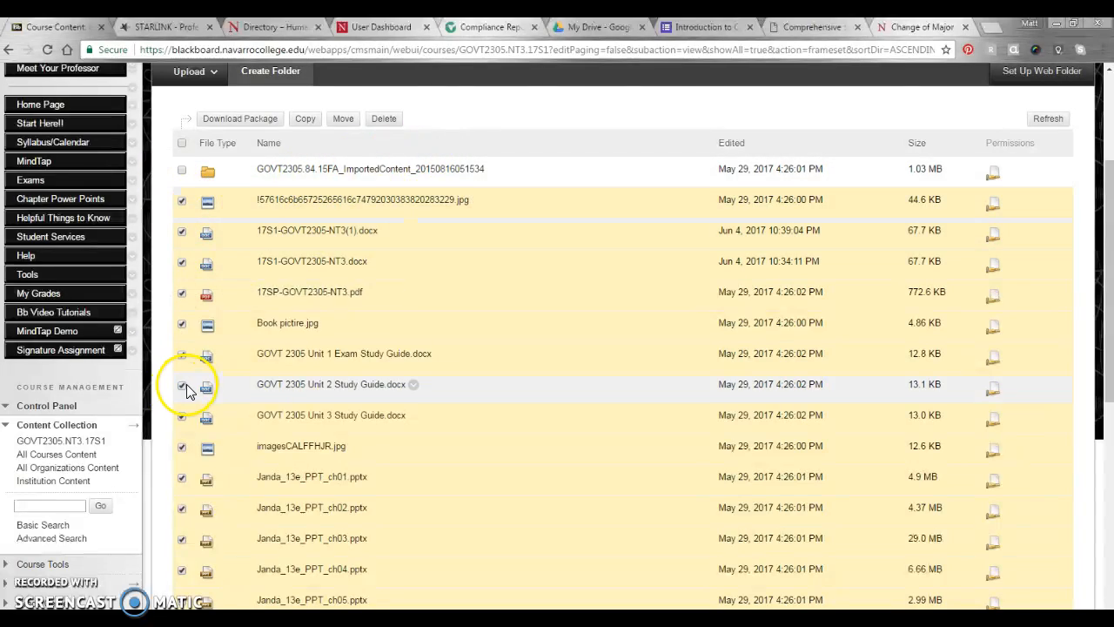
scroll(212, 428, "down", 6)
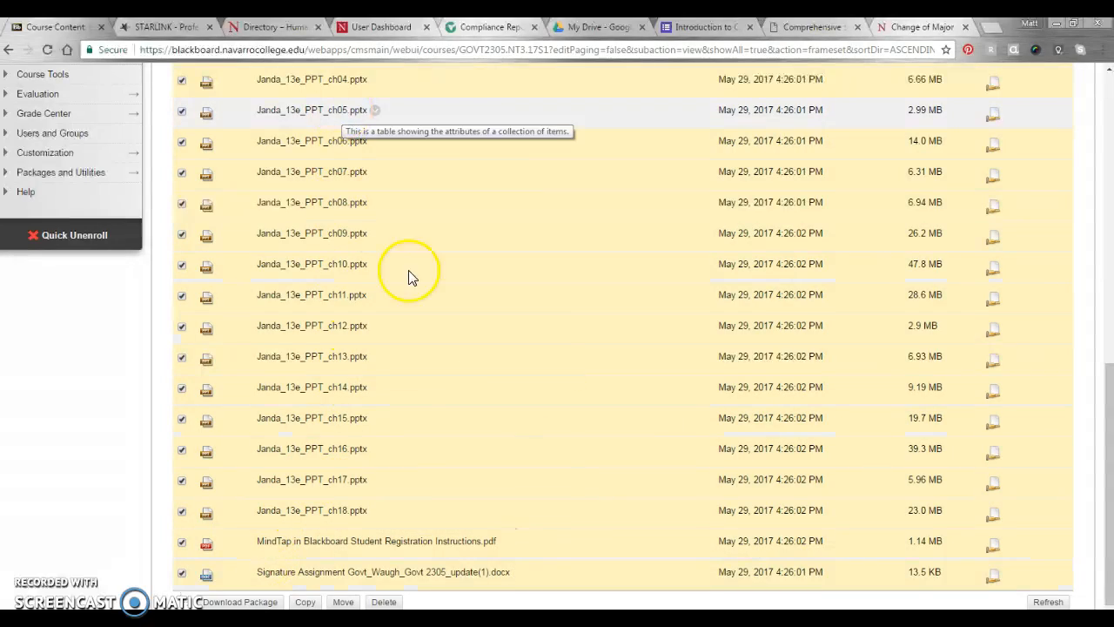
scroll(479, 467, "up", 4)
scroll(417, 348, "up", 1)
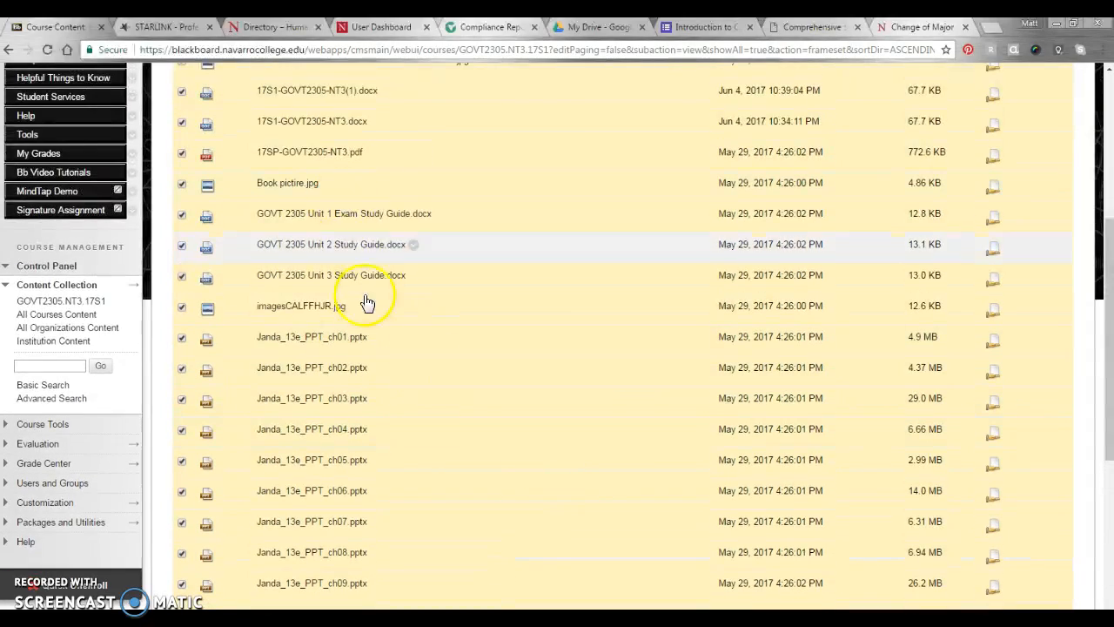
scroll(373, 352, "up", 2)
scroll(316, 304, "down", 6)
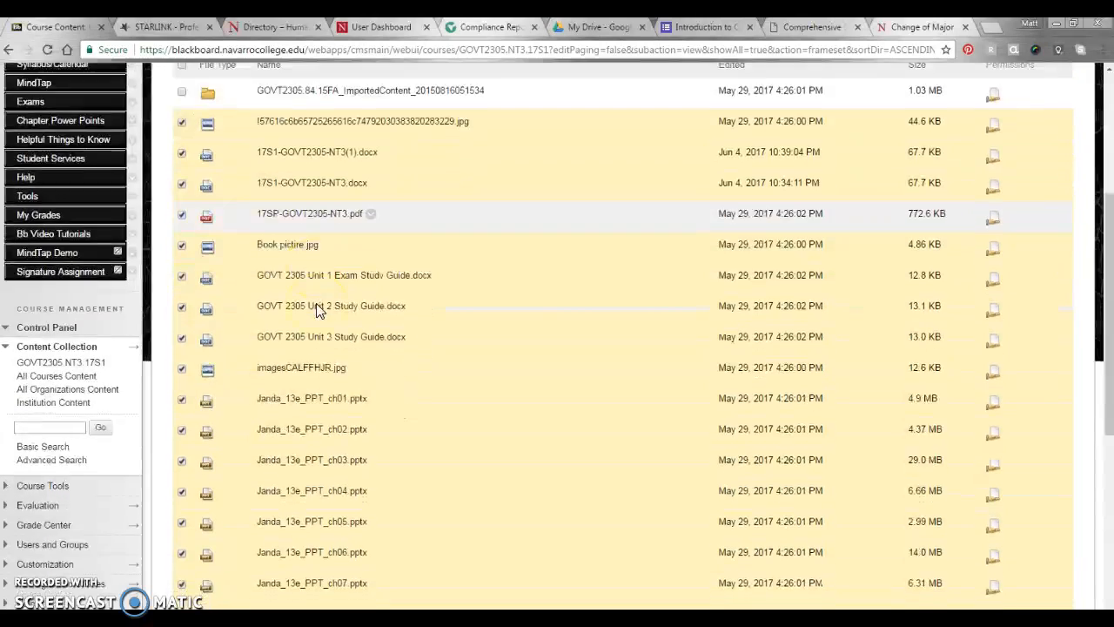
left_click(246, 537)
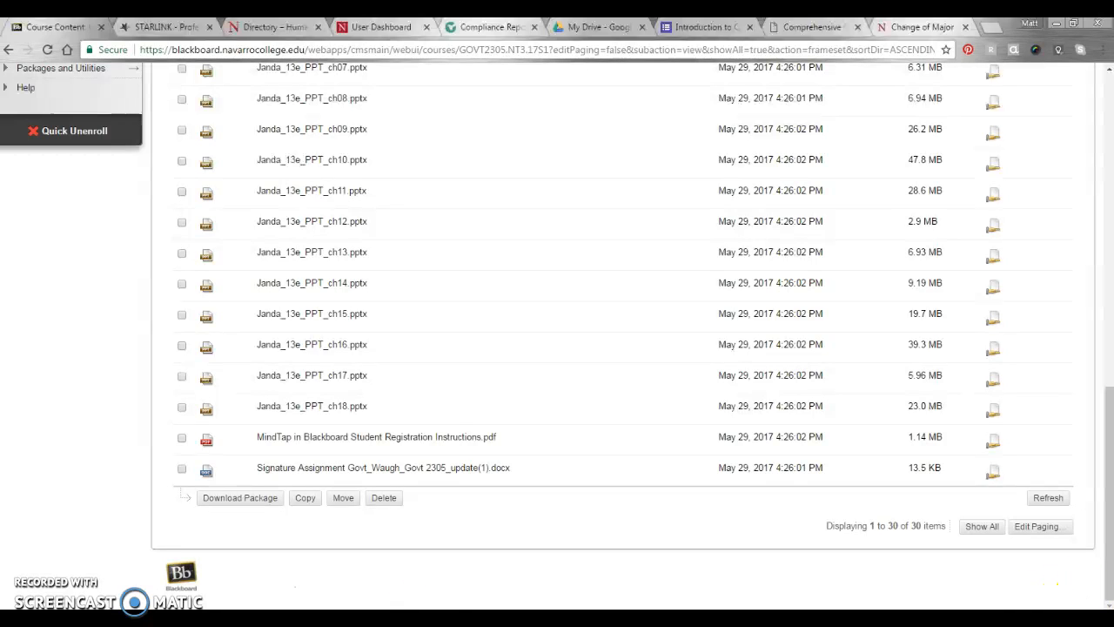
Check the browser's downloads list for the course package GOVT2305.NT3.17S1.zip.
key("ctrl+j")
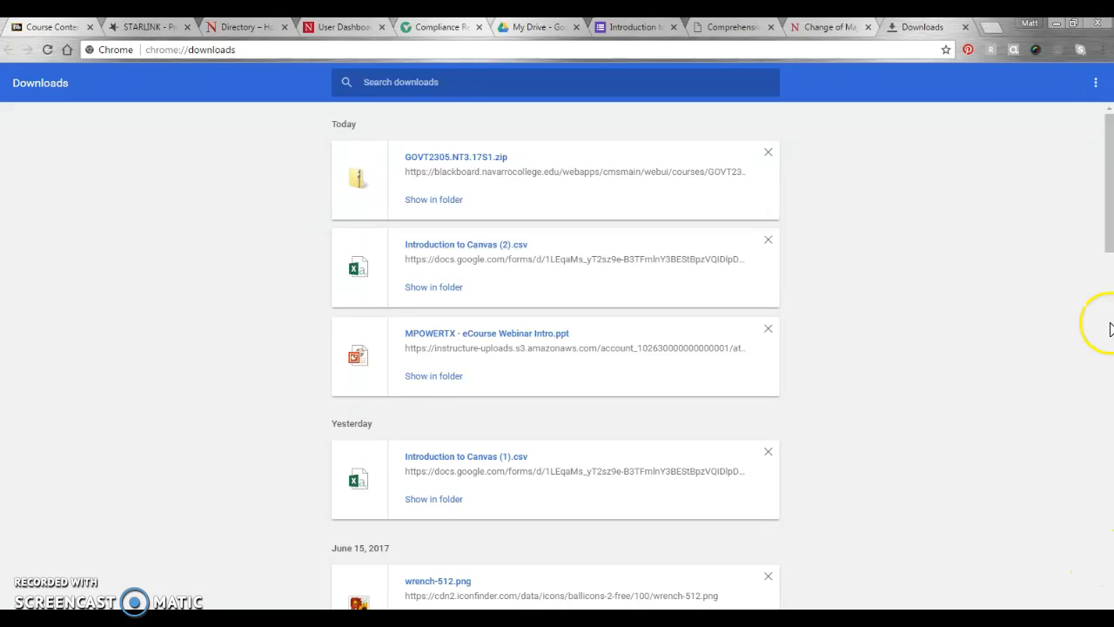
left_click(1096, 83)
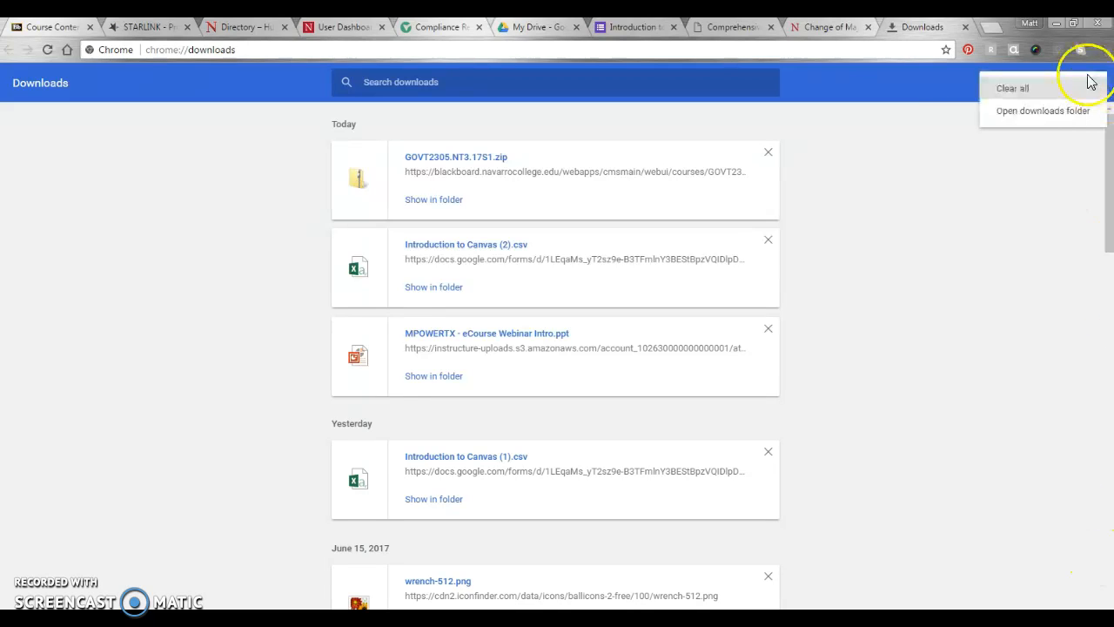
left_click(992, 225)
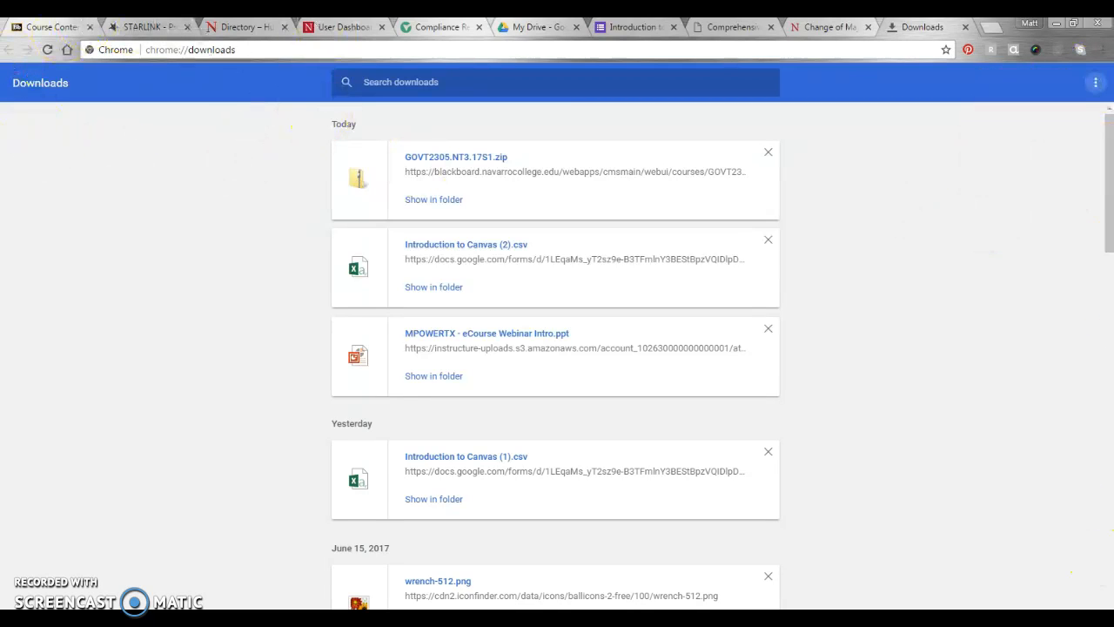
Return briefly to the Blackboard file list, then switch to Canvas and show the demo course's Files page.
left_click(54, 32)
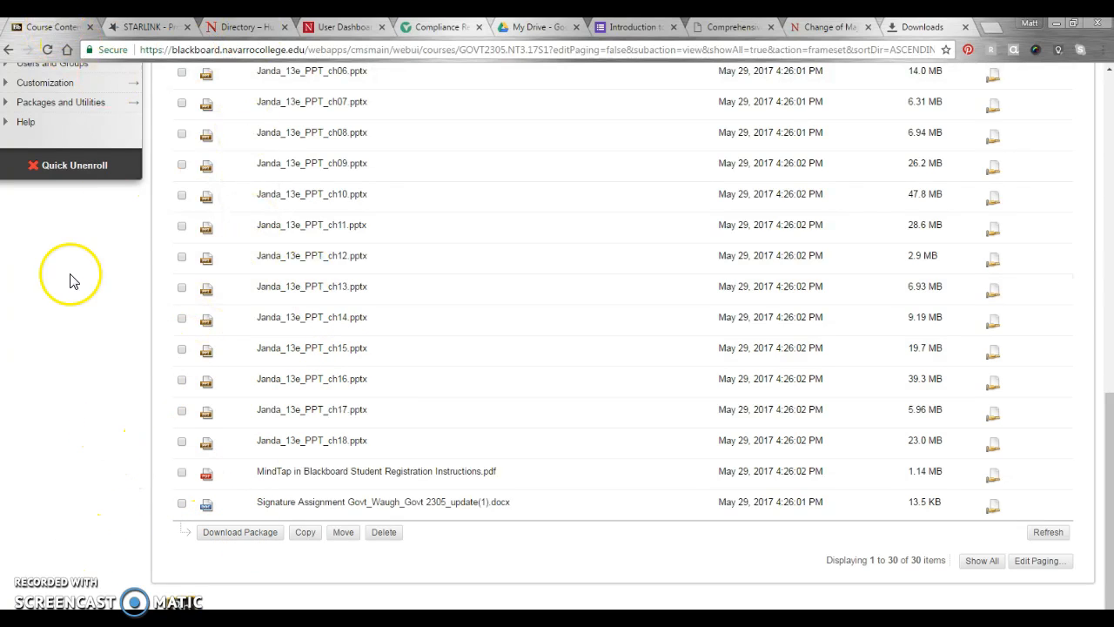
scroll(149, 398, "up", 3)
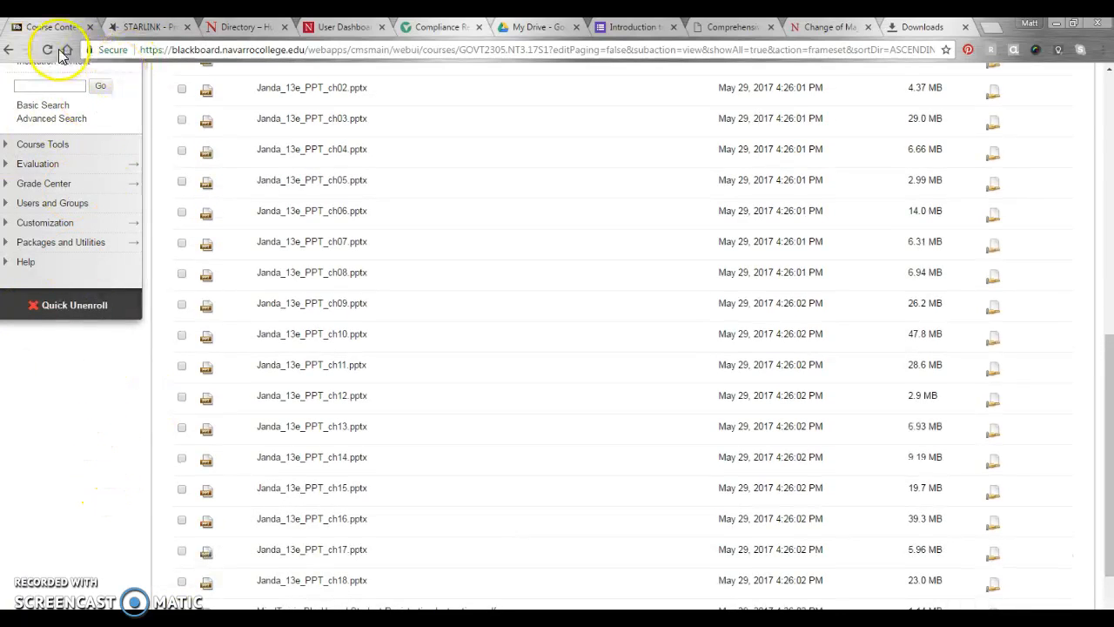
left_click(328, 30)
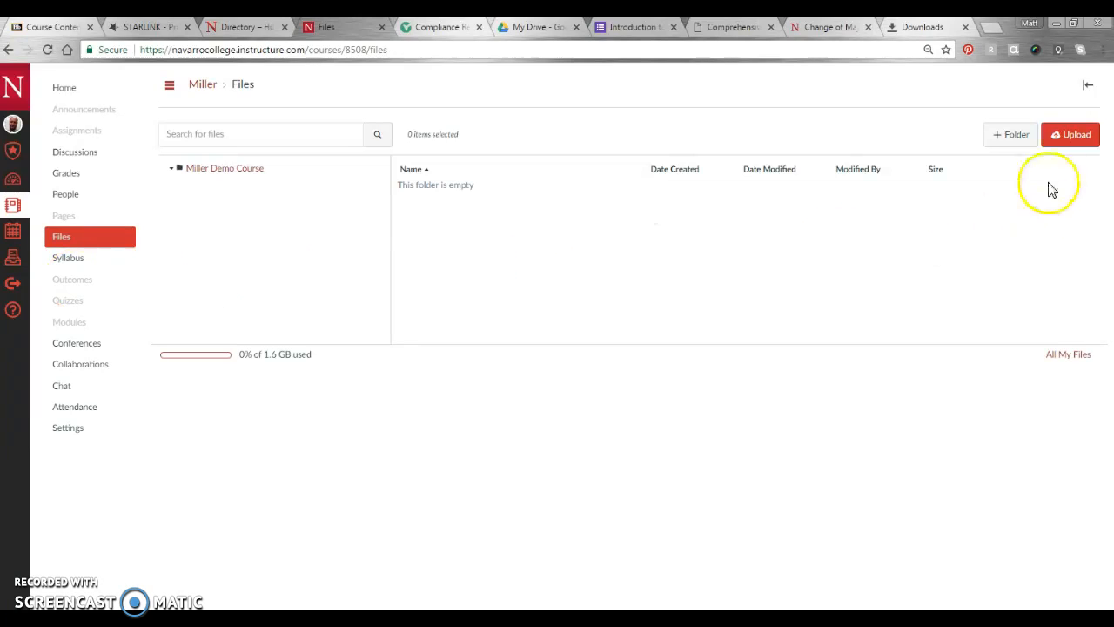
Upload GOVT2305.NT3.17S1.zip from the Downloads folder to the demo course's files, expanding its contents into the current folder.
left_click(1070, 138)
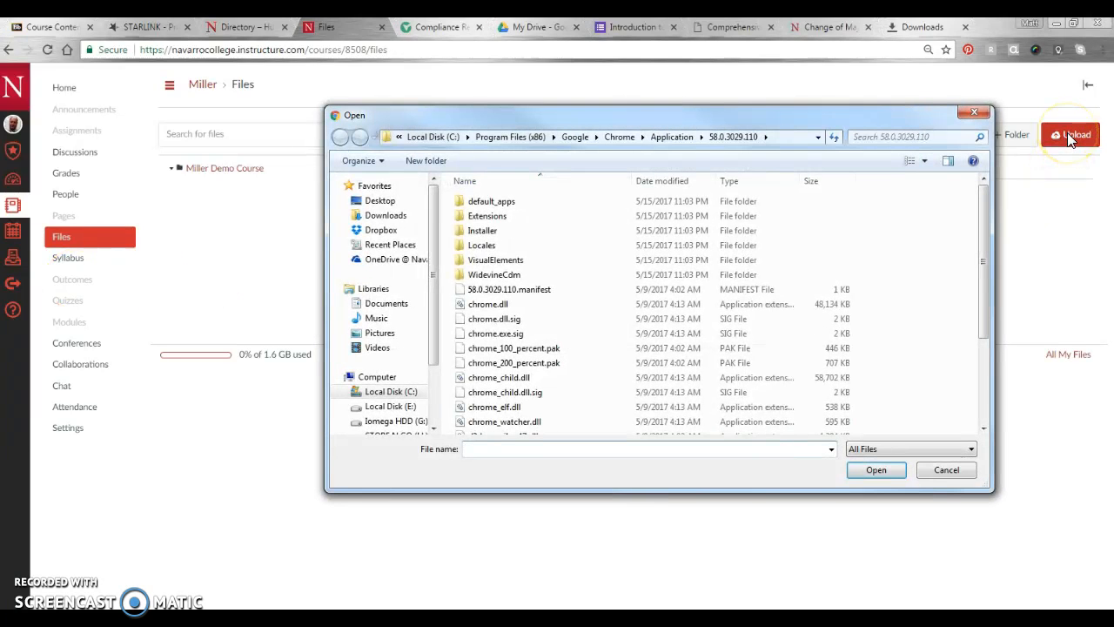
left_click_drag(823, 120, 714, 88)
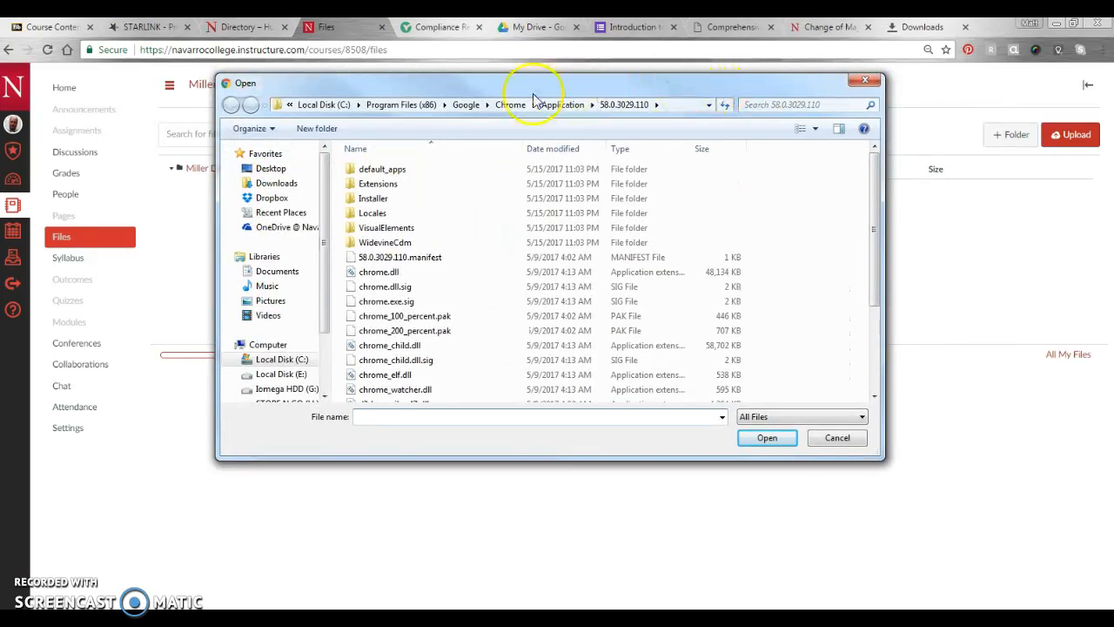
left_click(264, 185)
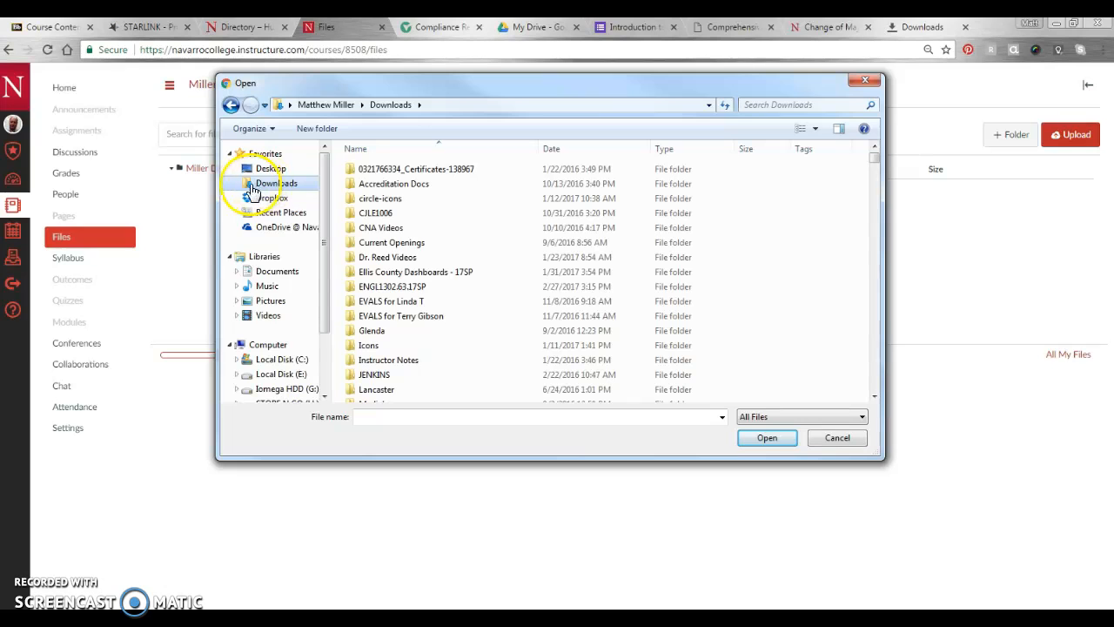
scroll(462, 255, "down", 1)
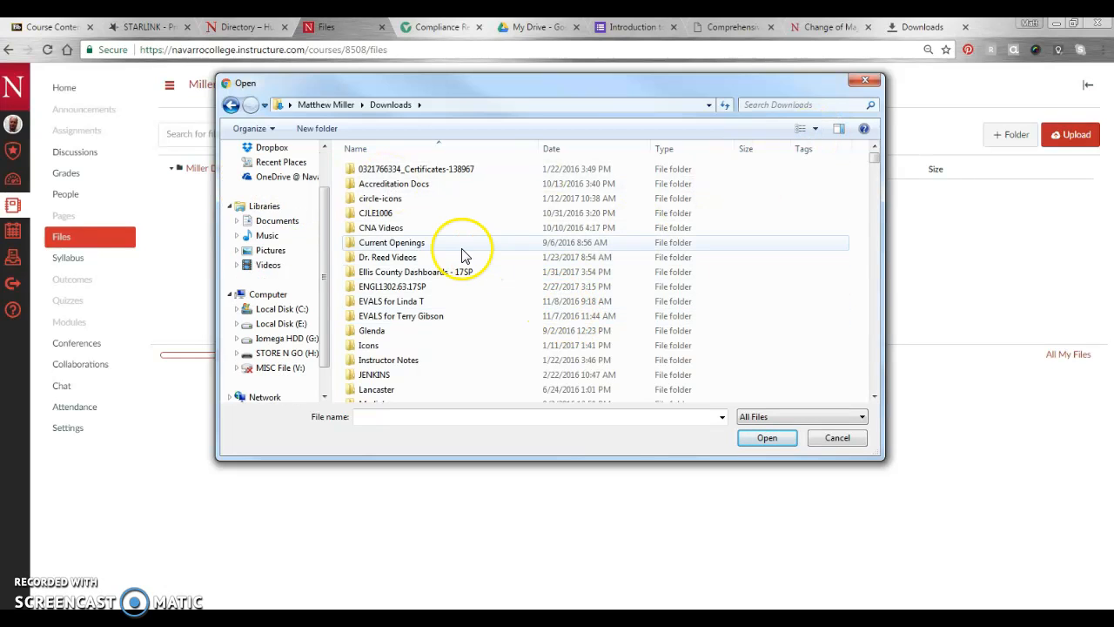
left_click_drag(876, 154, 875, 304)
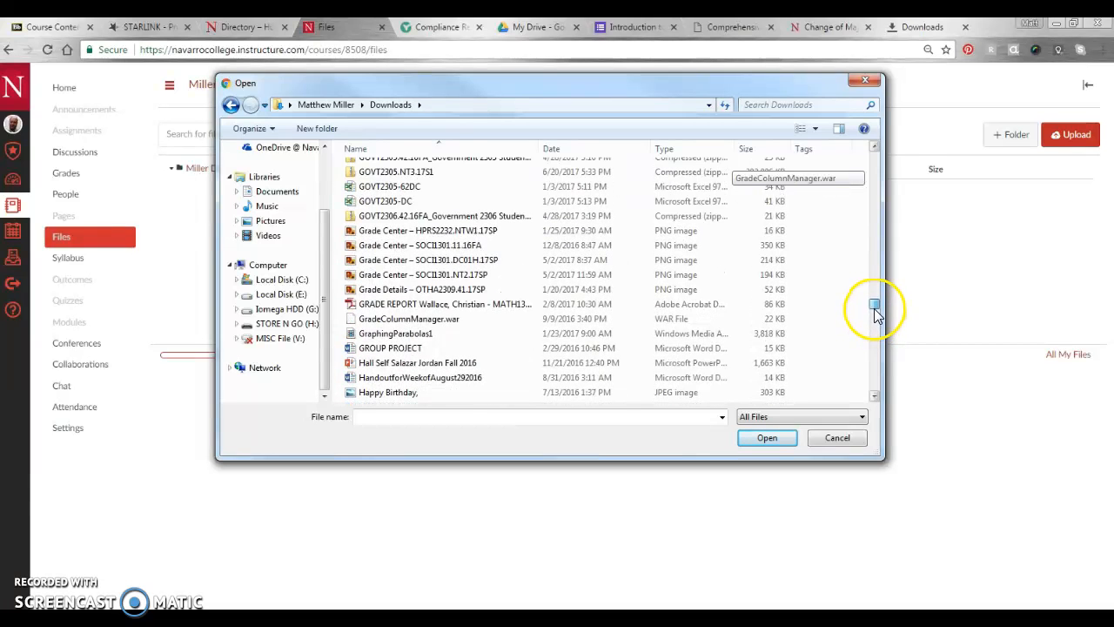
left_click(391, 173)
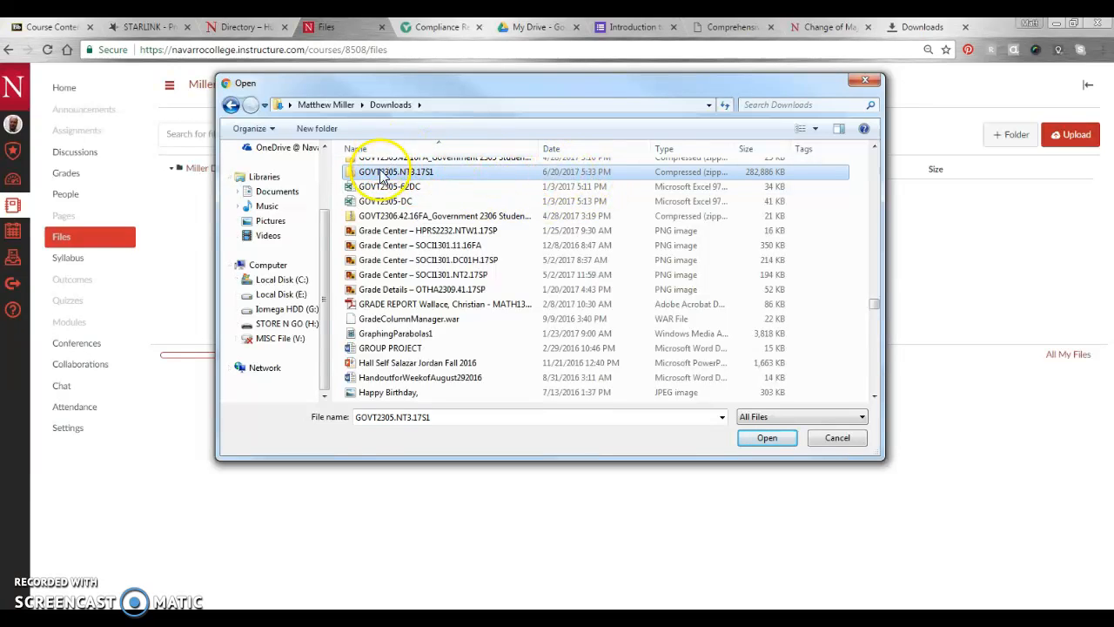
left_click(758, 441)
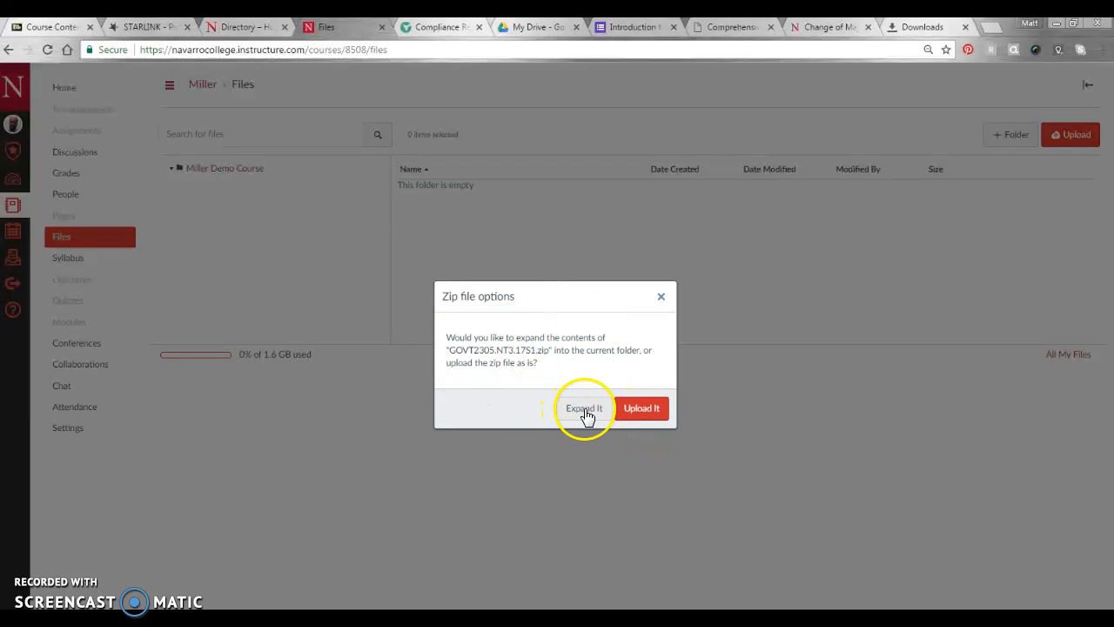
left_click(580, 409)
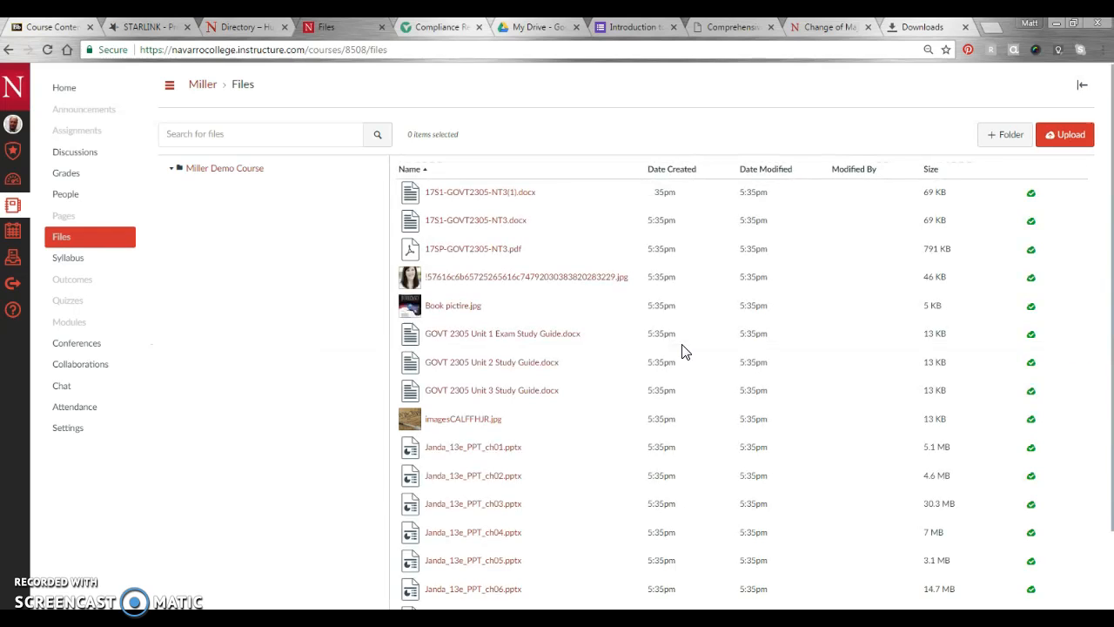
scroll(530, 360, "down", 3)
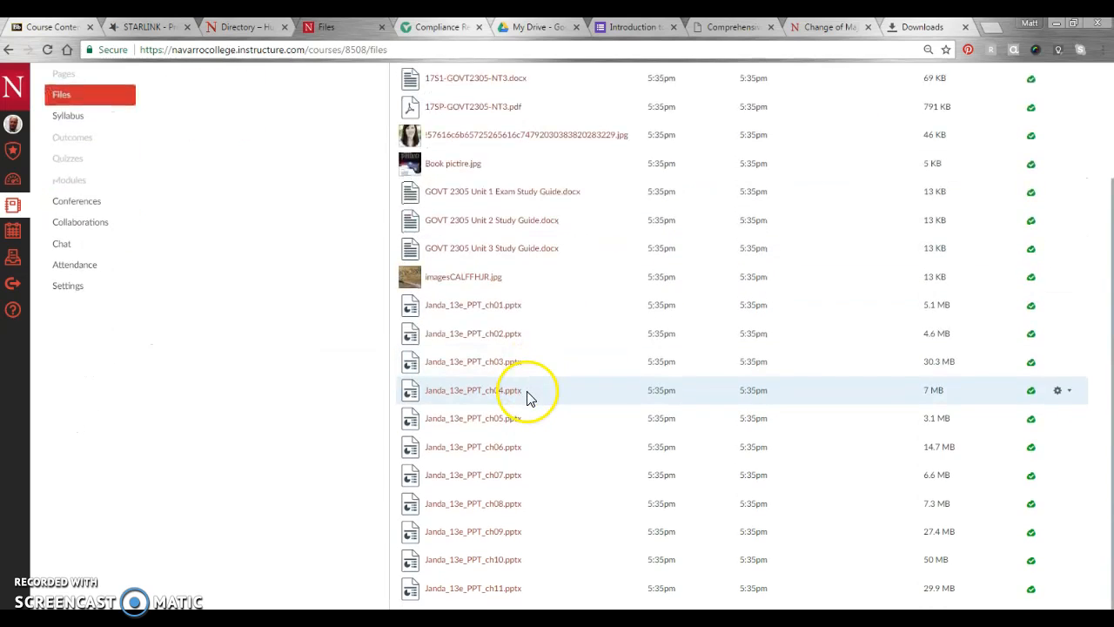
scroll(296, 406, "up", 3)
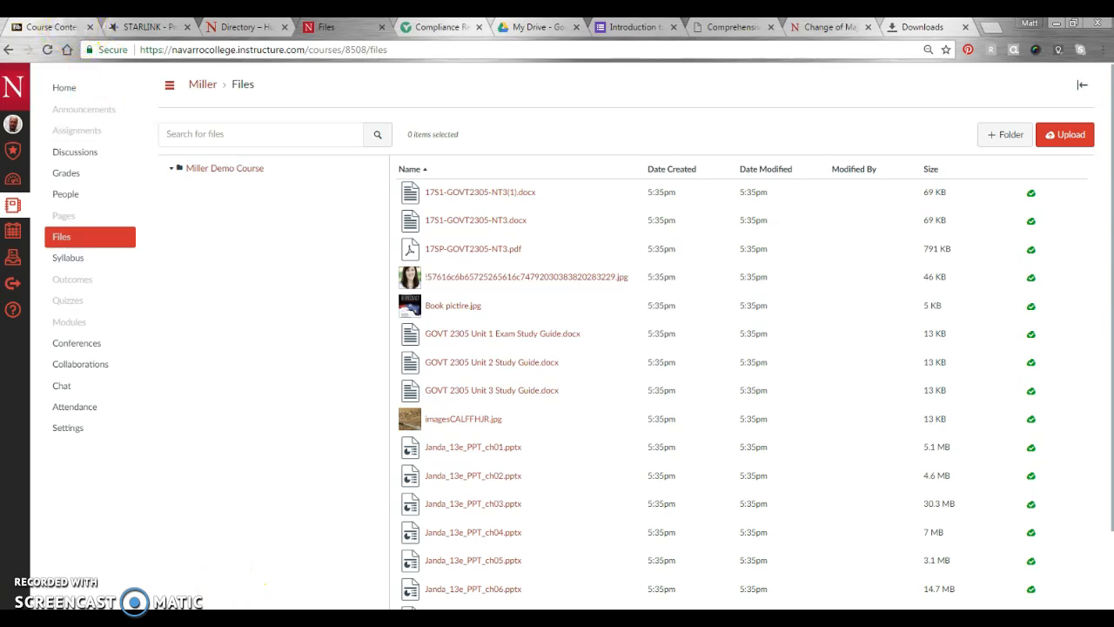
Switch to the Blackboard course and examine the Exams area, from the test due dates to the unit tests listed there.
left_click(35, 28)
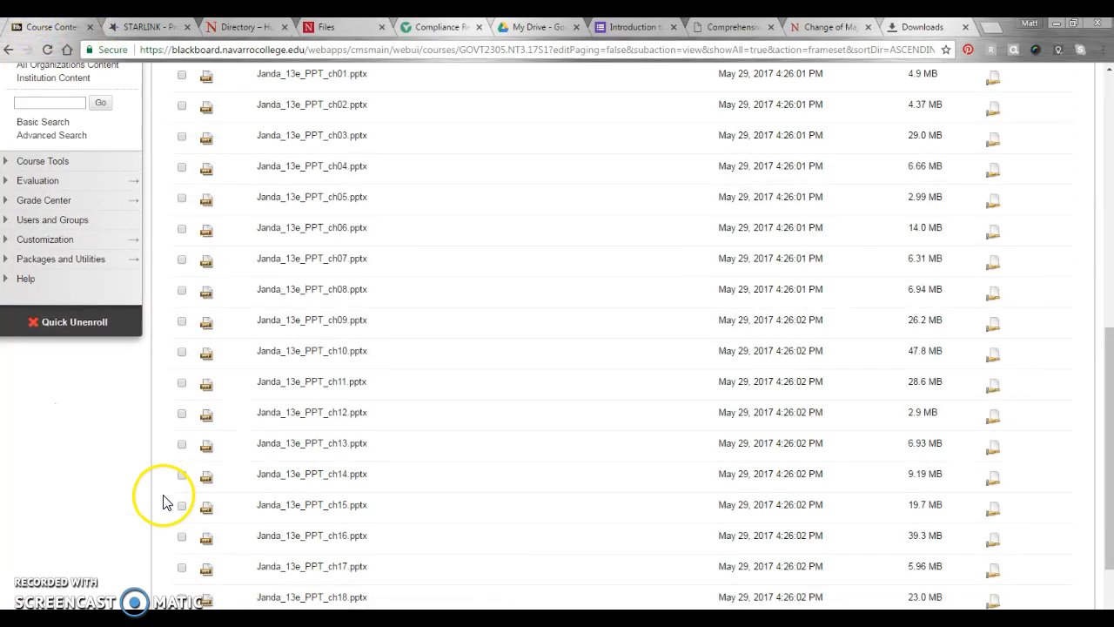
scroll(21, 174, "up", 3)
scroll(224, 232, "up", 5)
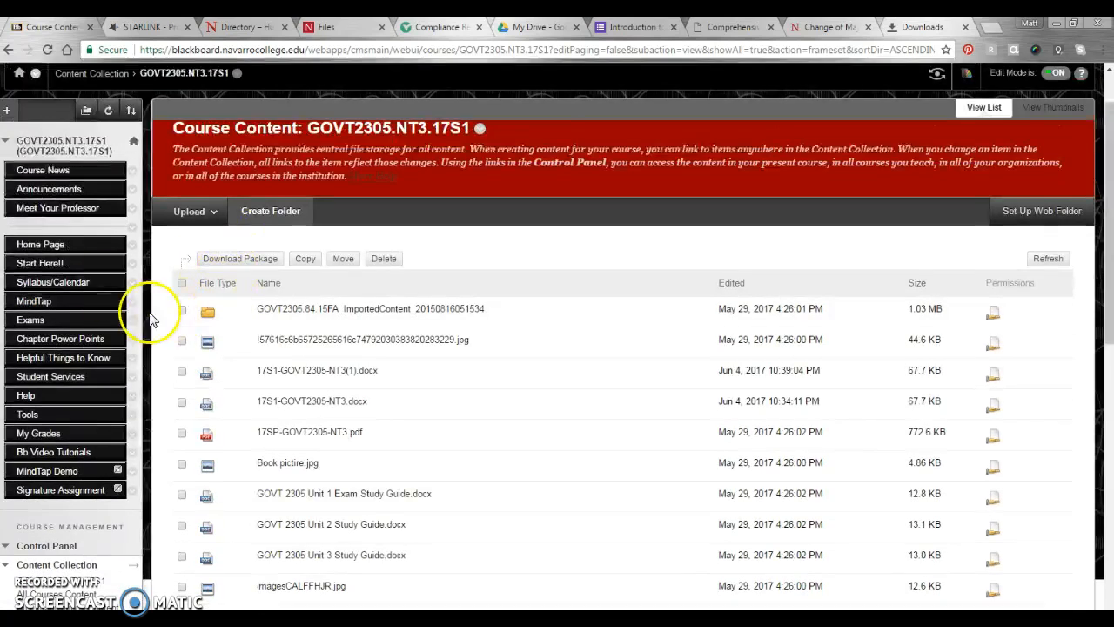
left_click(35, 325)
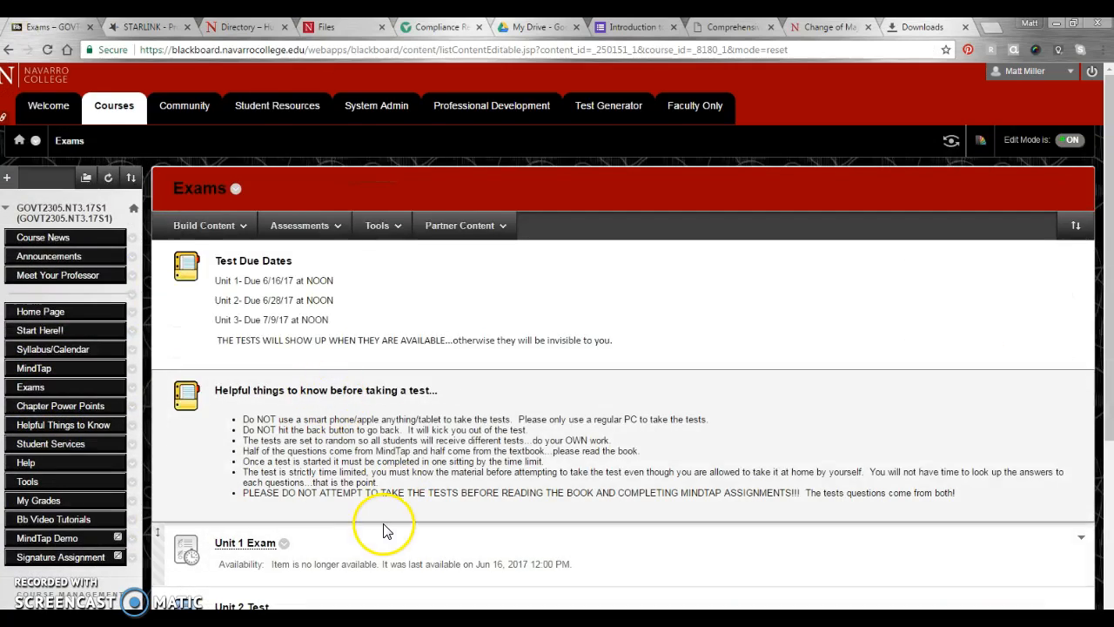
scroll(374, 522, "down", 3)
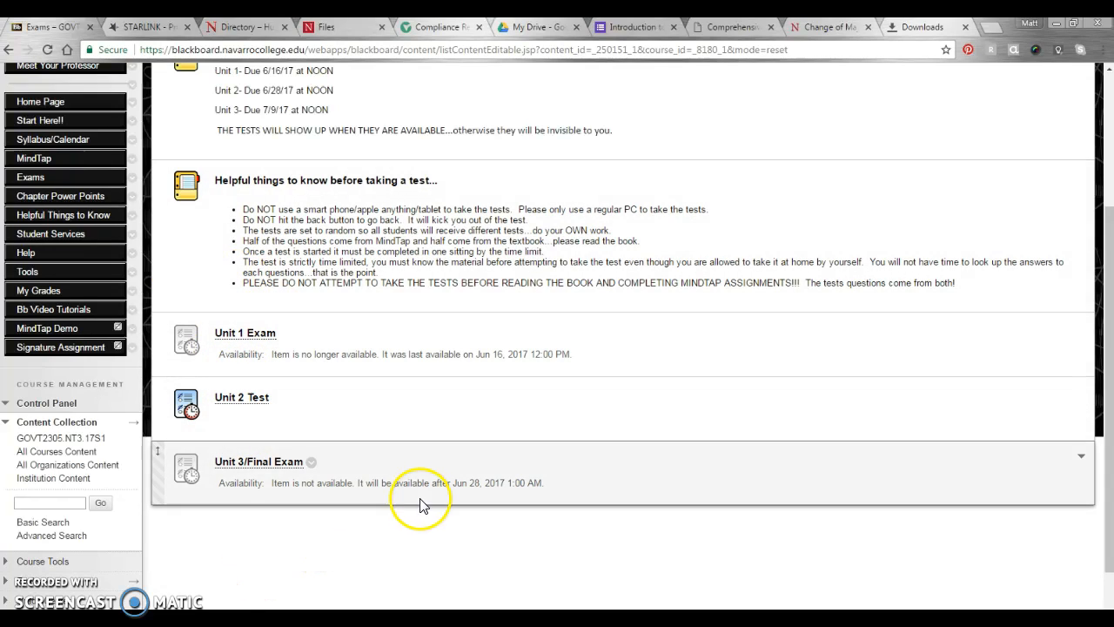
scroll(319, 562, "up", 3)
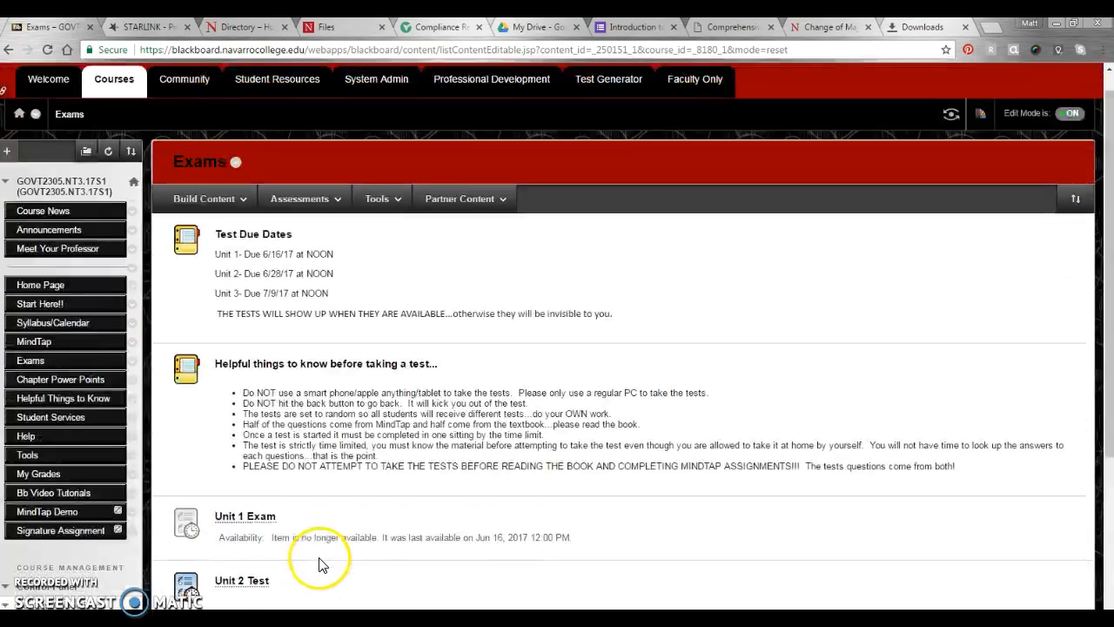
scroll(43, 314, "down", 2)
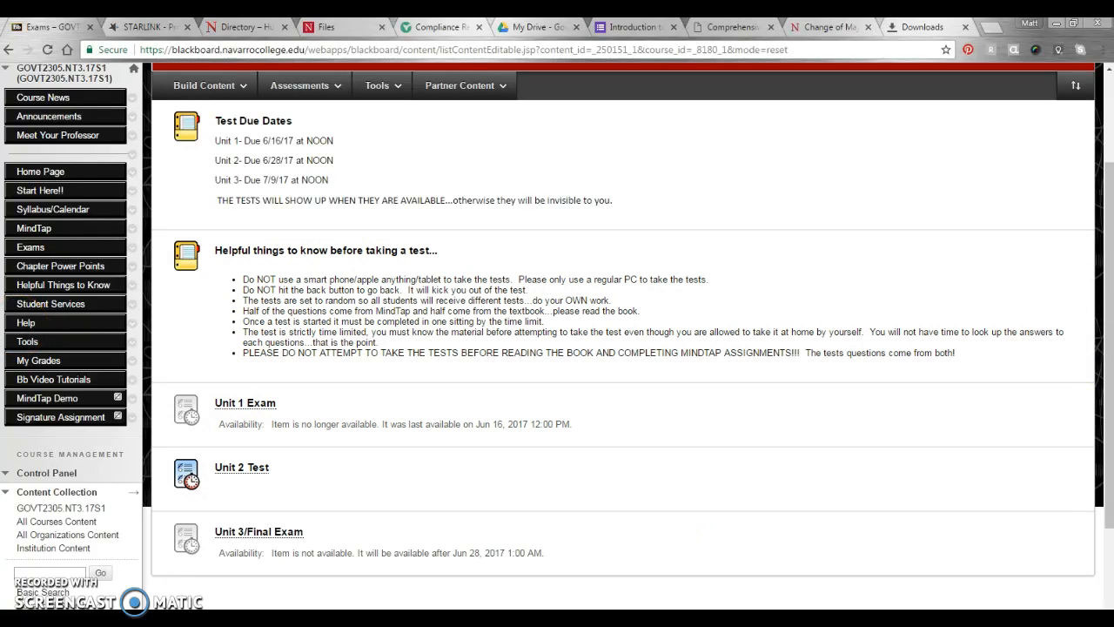
scroll(1107, 284, "down", 3)
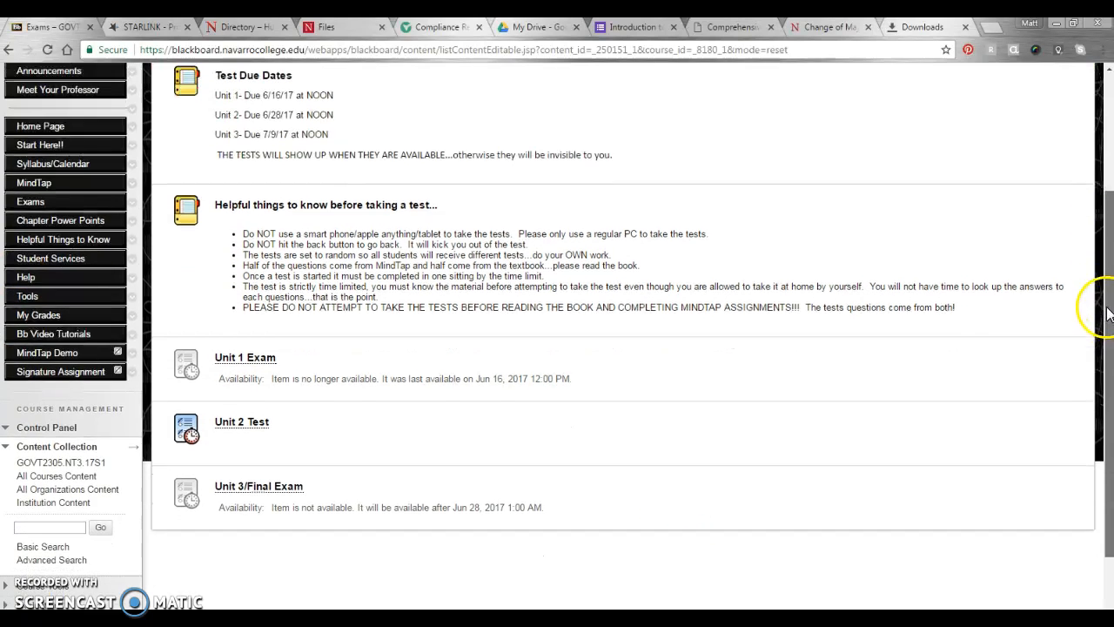
scroll(1111, 280, "up", 2)
Open the course's Export/Archive utility and start a new export package.
scroll(1111, 280, "down", 3)
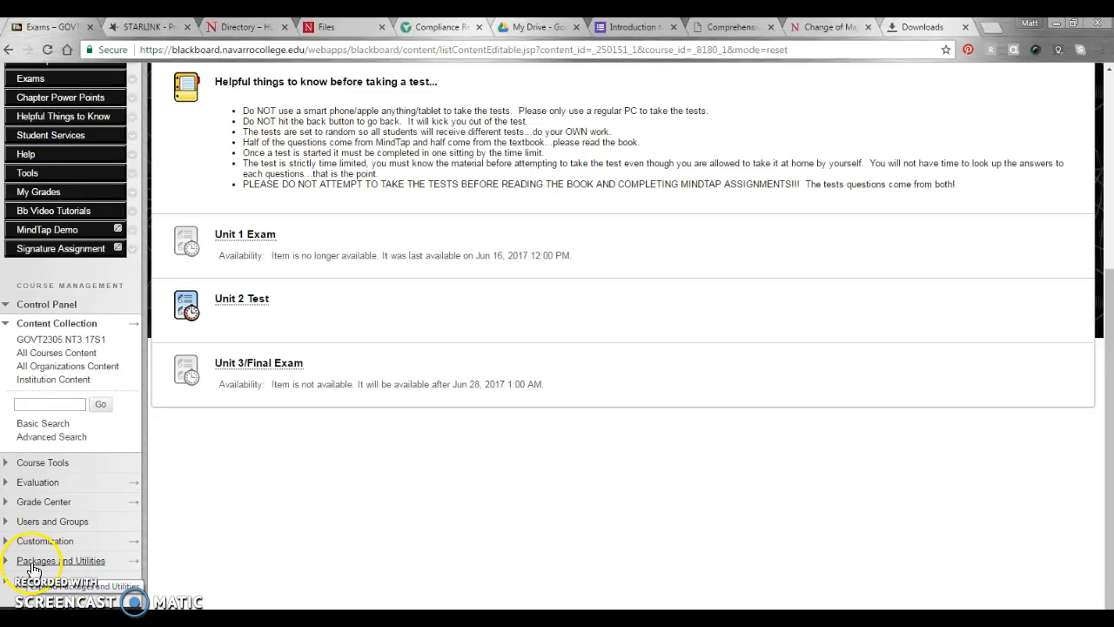
left_click(39, 561)
scroll(34, 536, "down", 1)
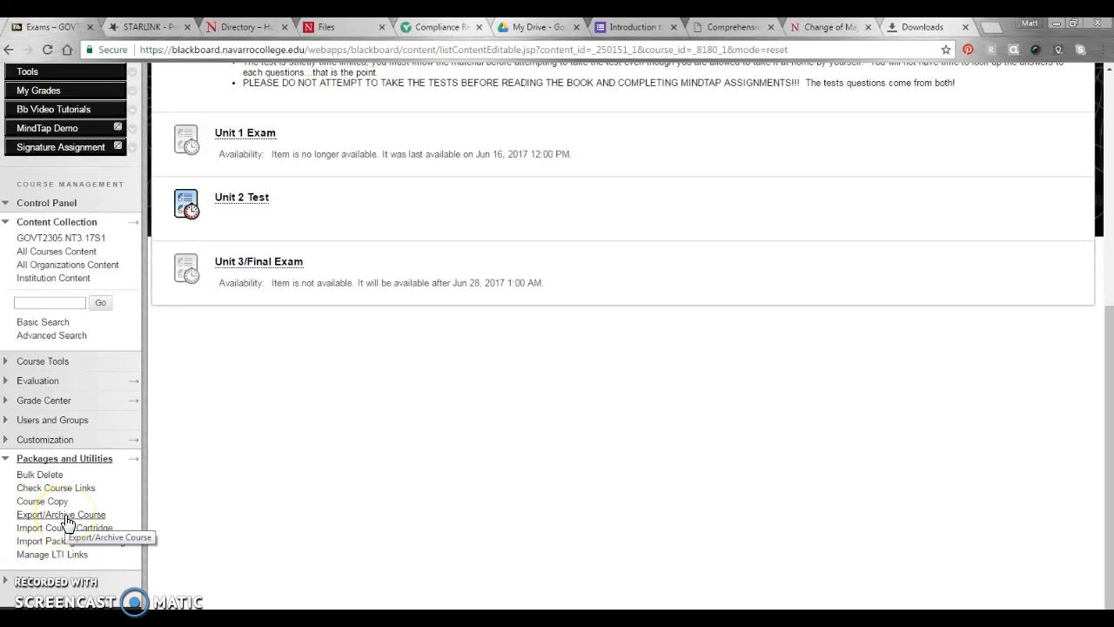
left_click(67, 518)
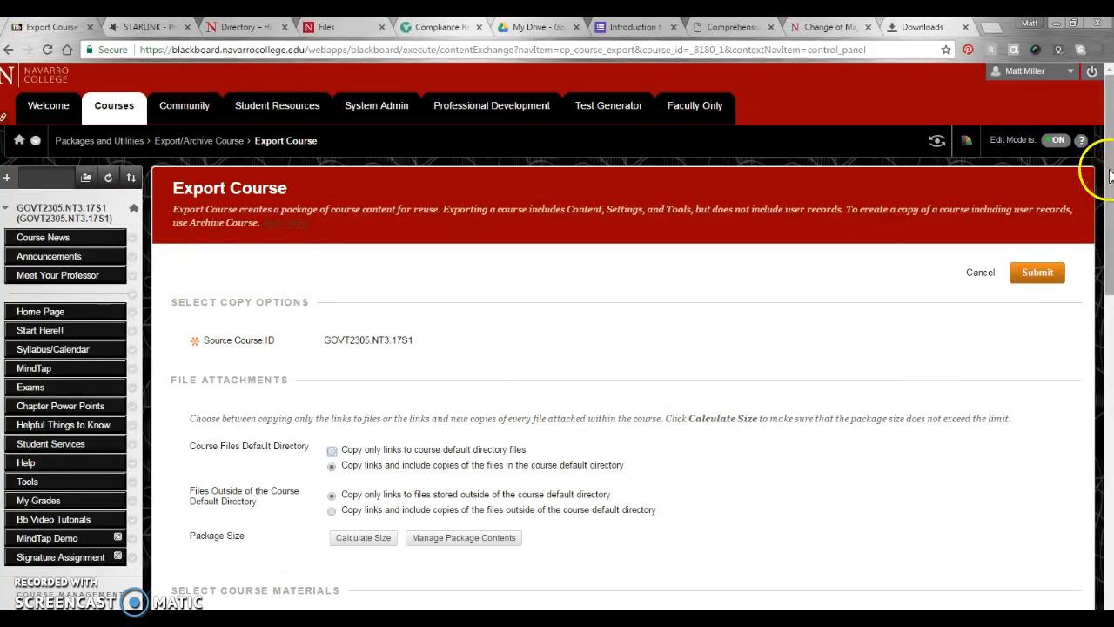
Include Announcements, Discussion Board, and Tests, Surveys, and Pools in the course materials for the export package.
scroll(1109, 174, "down", 2)
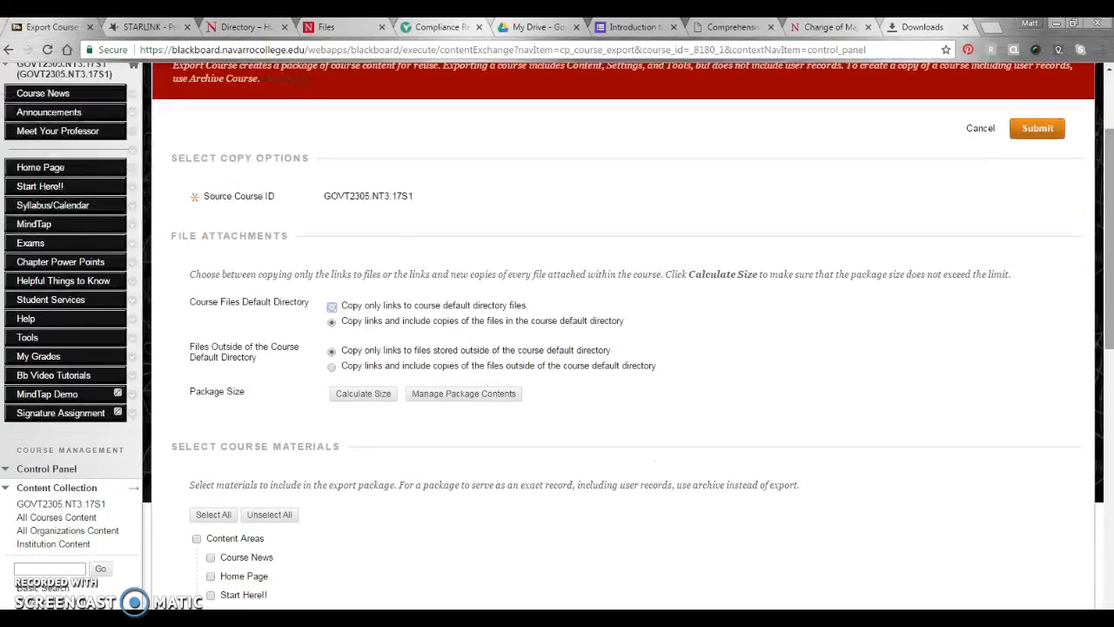
scroll(1110, 181, "down", 2)
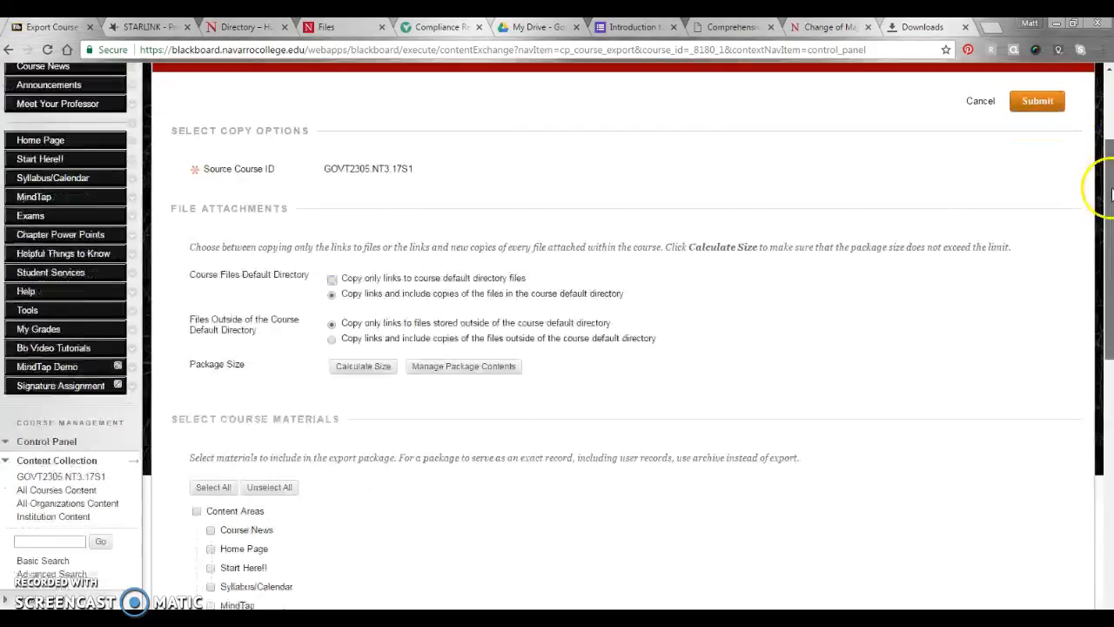
scroll(1101, 478, "down", 9)
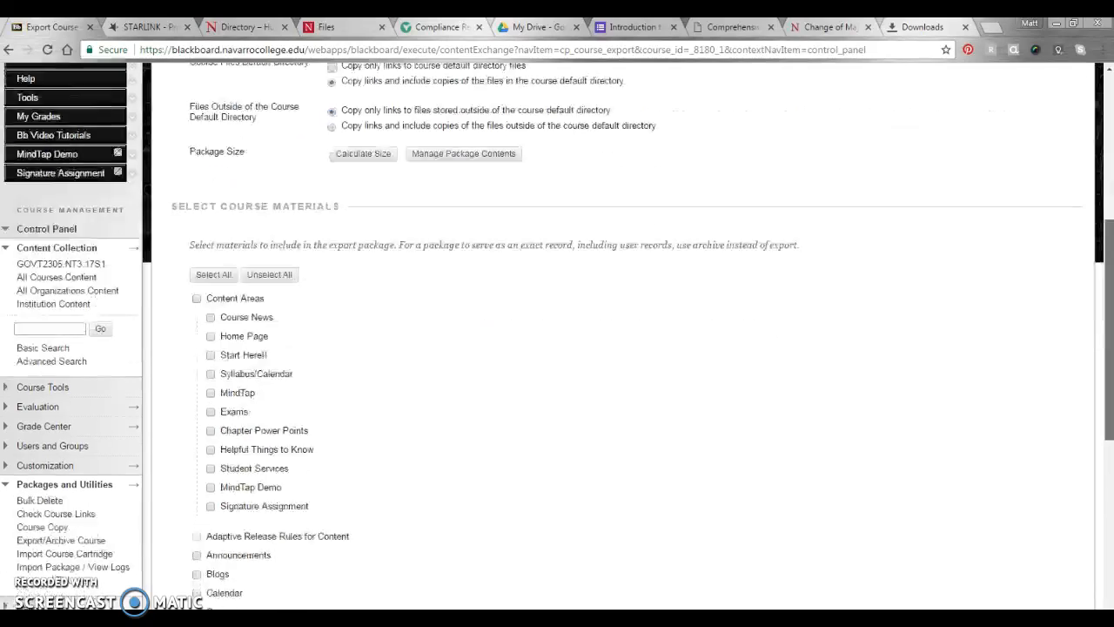
left_click_drag(1101, 479, 1108, 302)
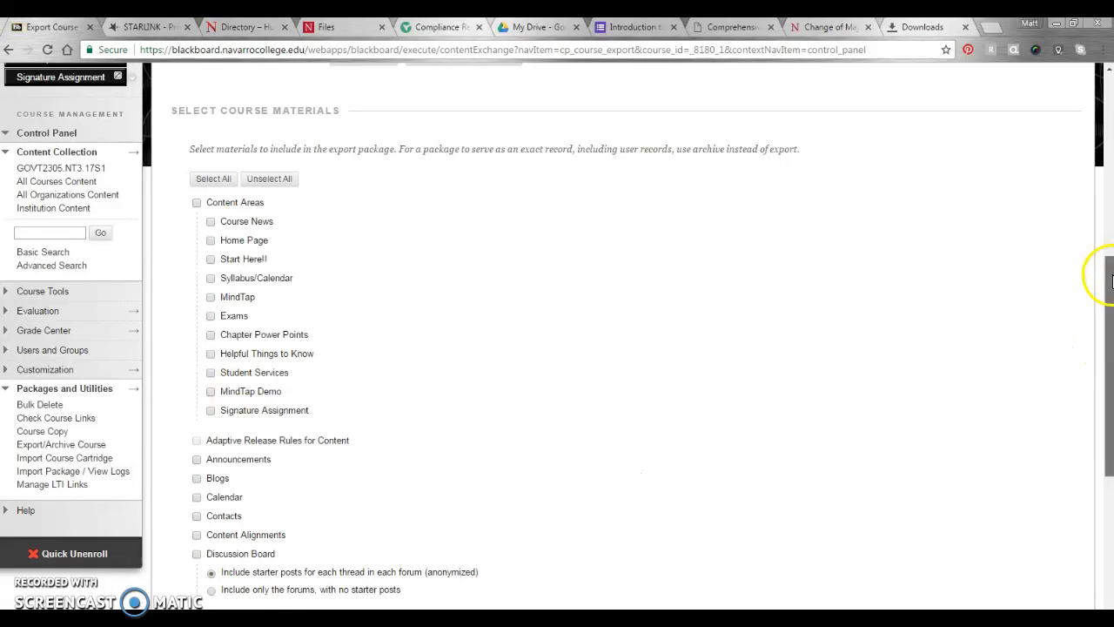
scroll(1107, 278, "down", 1)
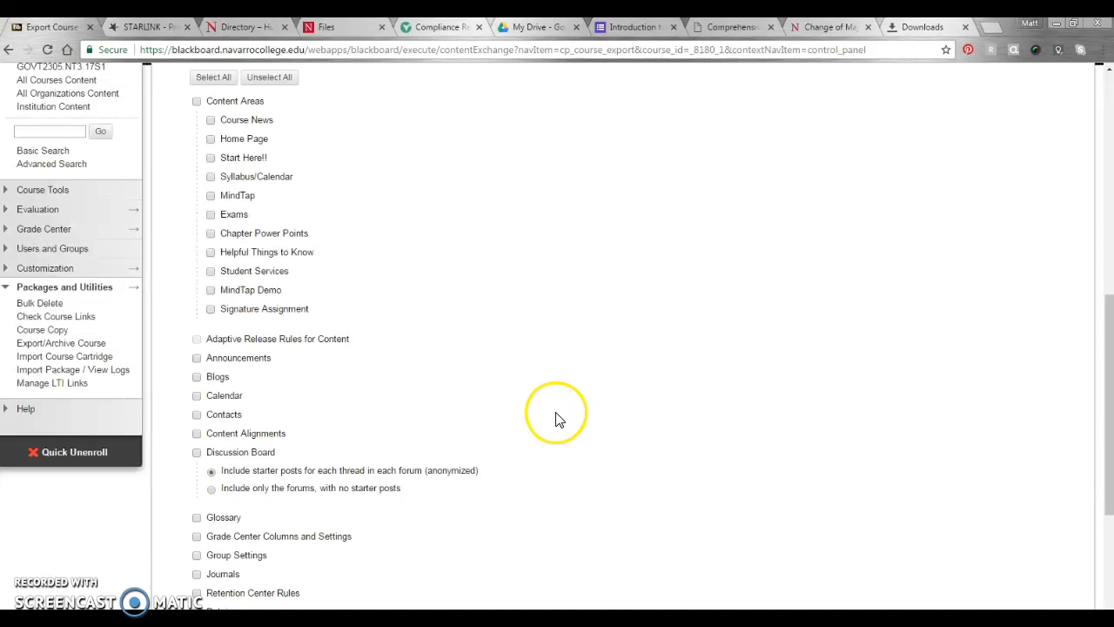
scroll(765, 478, "down", 2)
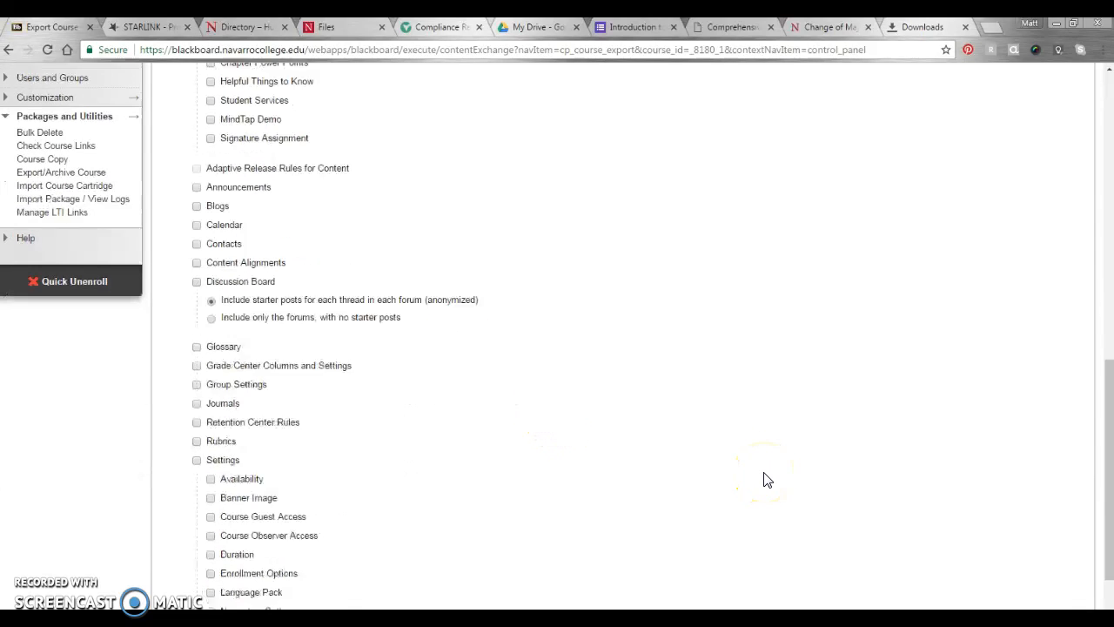
scroll(614, 497, "up", 1)
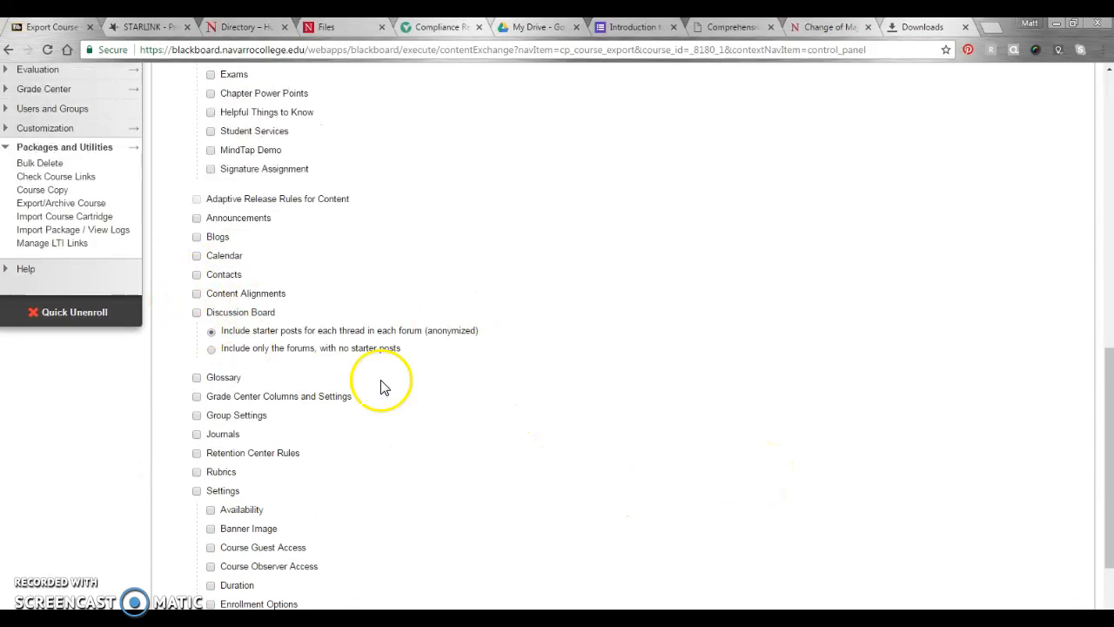
left_click(196, 219)
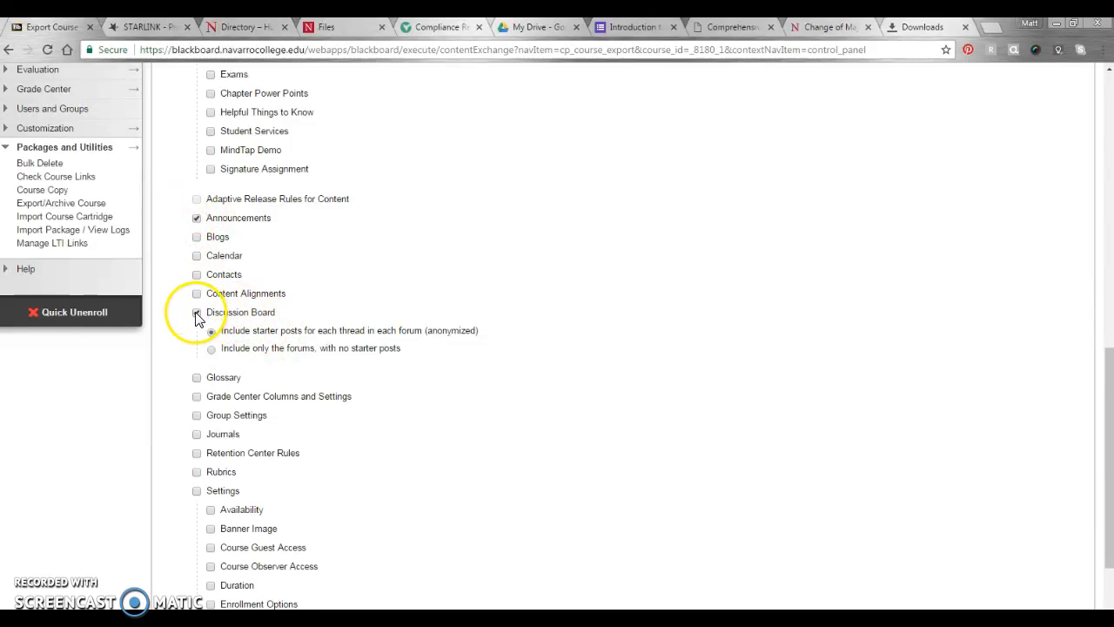
scroll(196, 318, "down", 3)
left_click(197, 516)
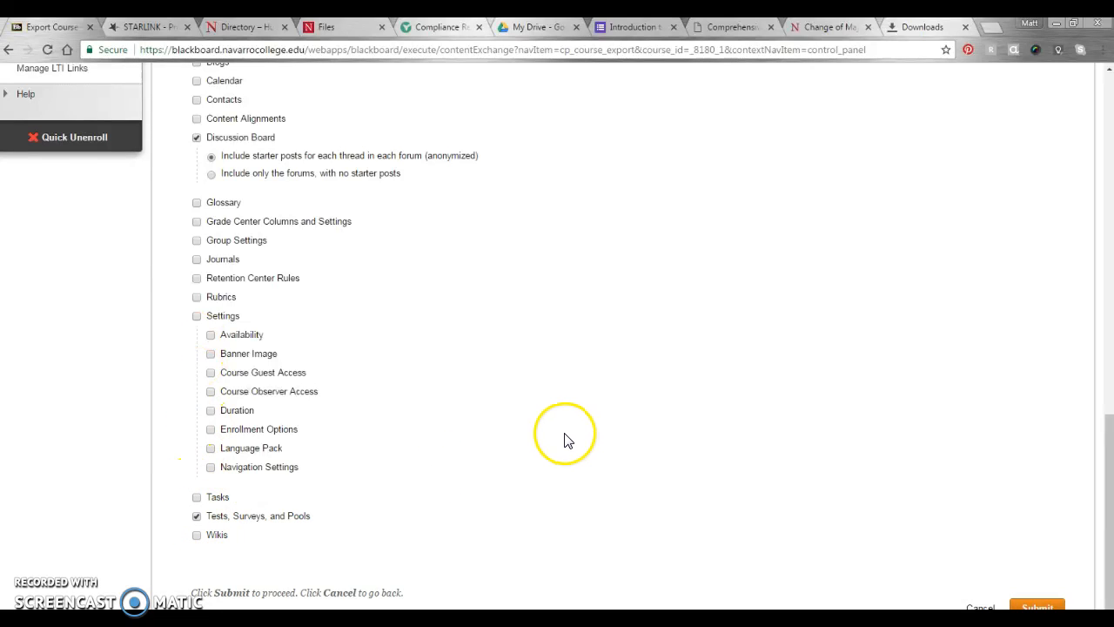
Review the selected export materials, submit the course export, and refresh the list of packages.
scroll(604, 462, "up", 3)
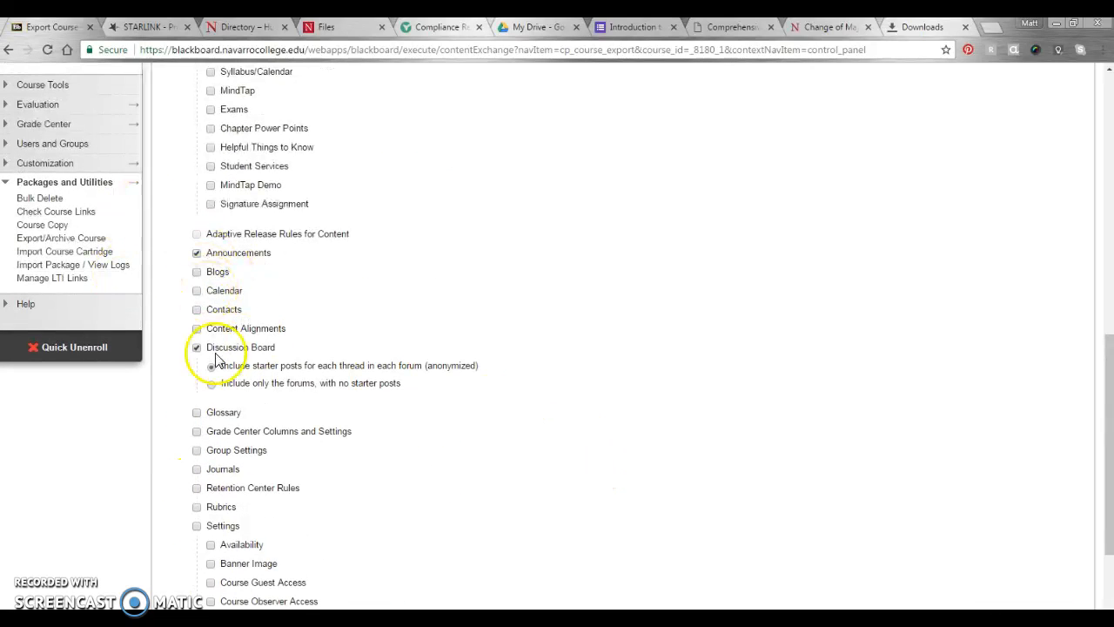
scroll(426, 455, "down", 3)
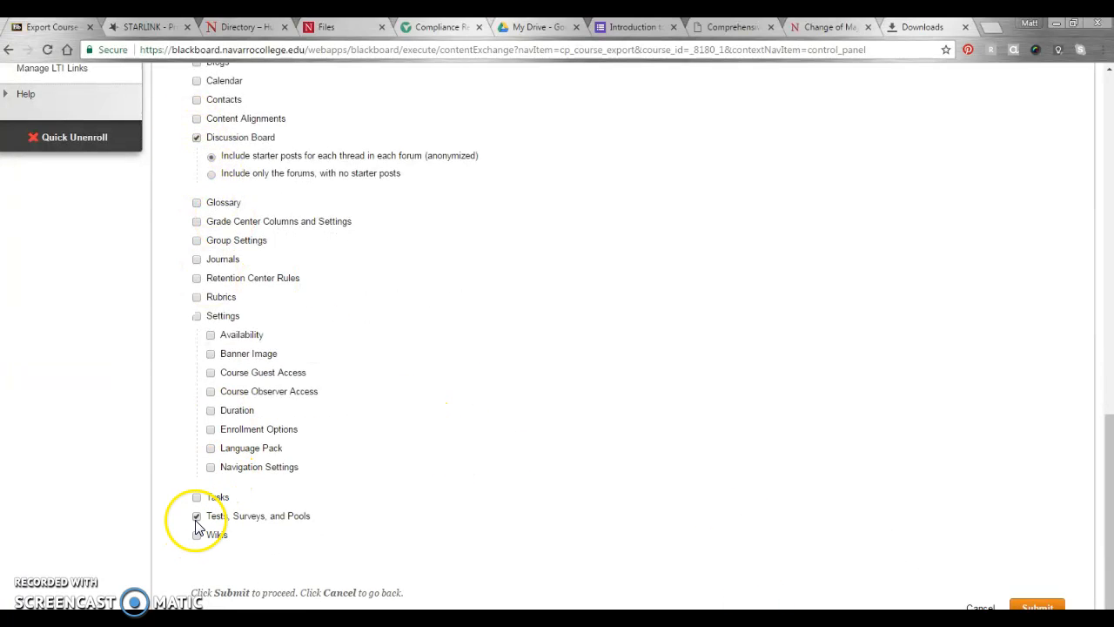
scroll(366, 313, "up", 1)
left_click(197, 114)
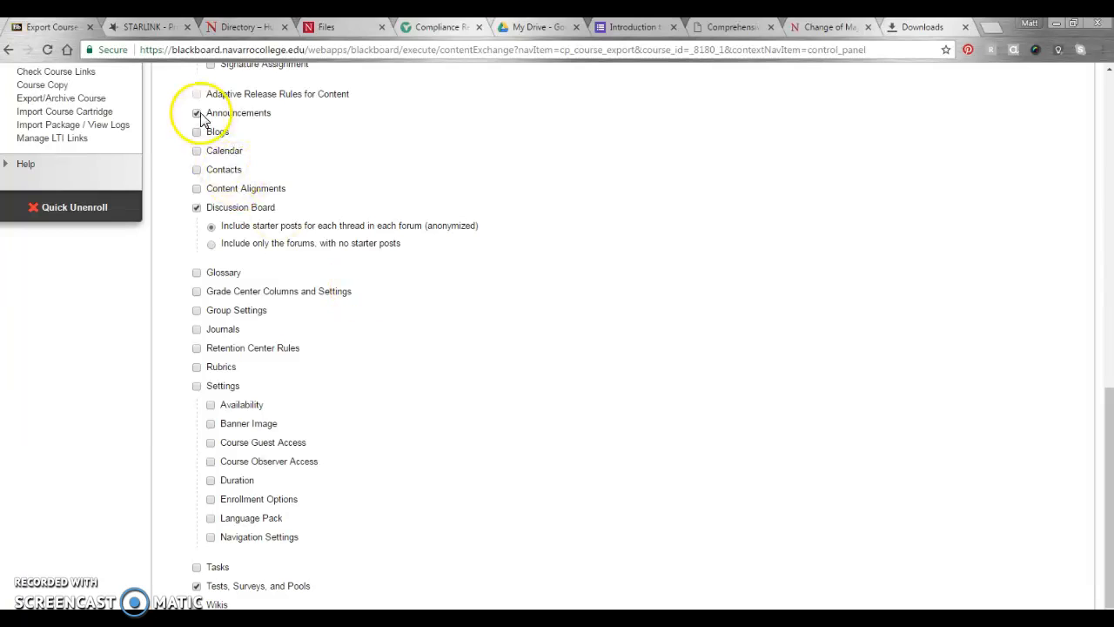
scroll(638, 451, "up", 3)
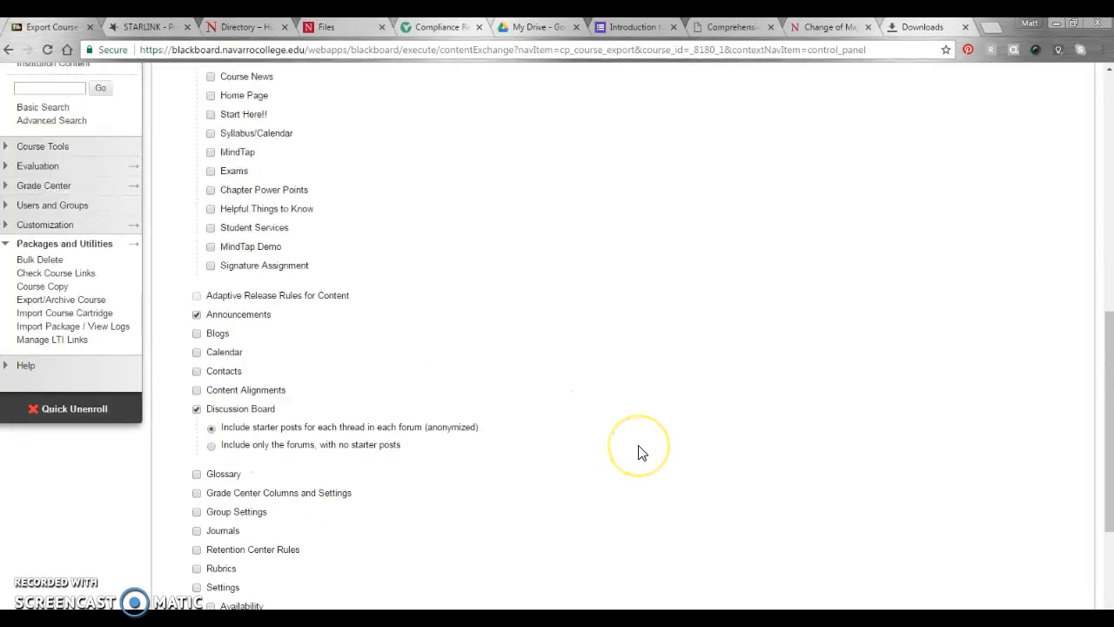
scroll(638, 452, "down", 4)
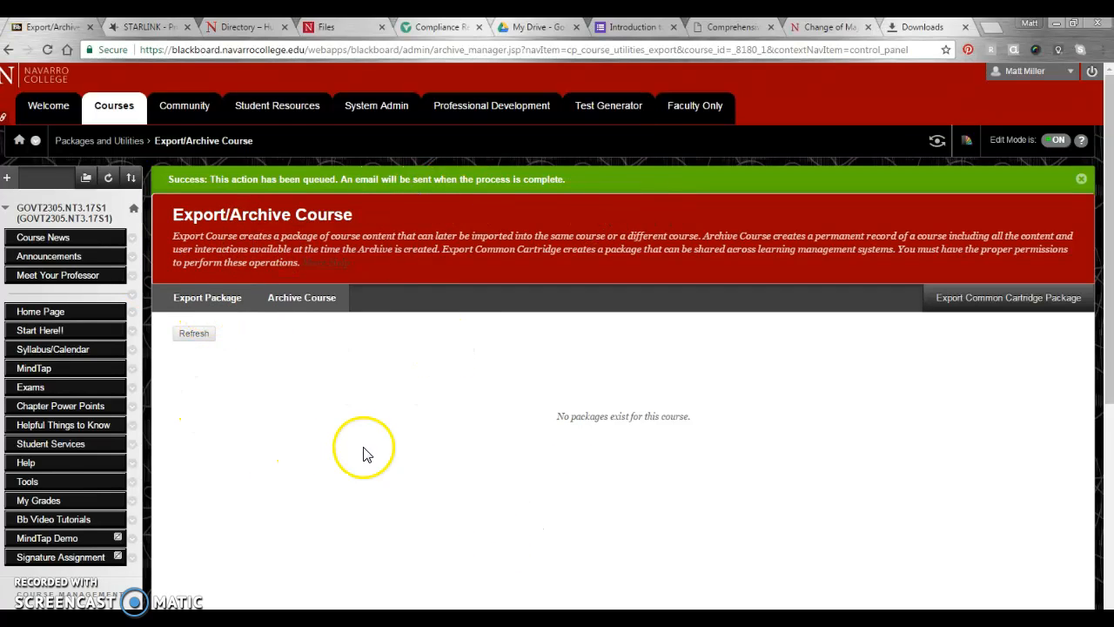
left_click(190, 334)
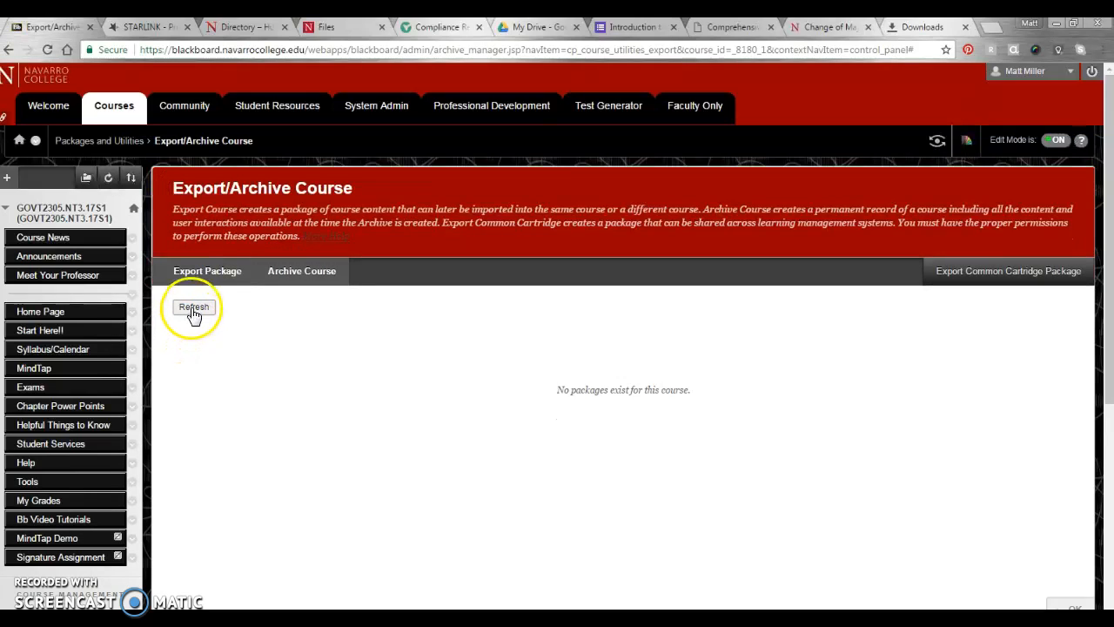
Refresh the package list until the export zip is listed, and save ExportFile_GOVT2305.NT3.17S1_20170620053733.zip to the Downloads folder.
left_click(192, 308)
left_click(193, 308)
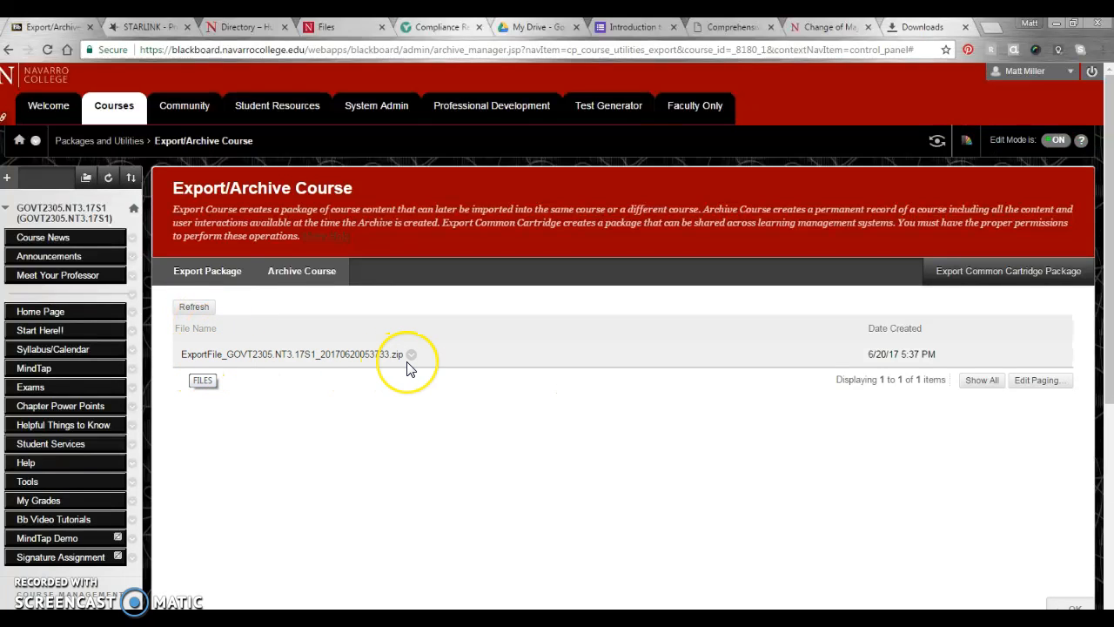
right_click(330, 355)
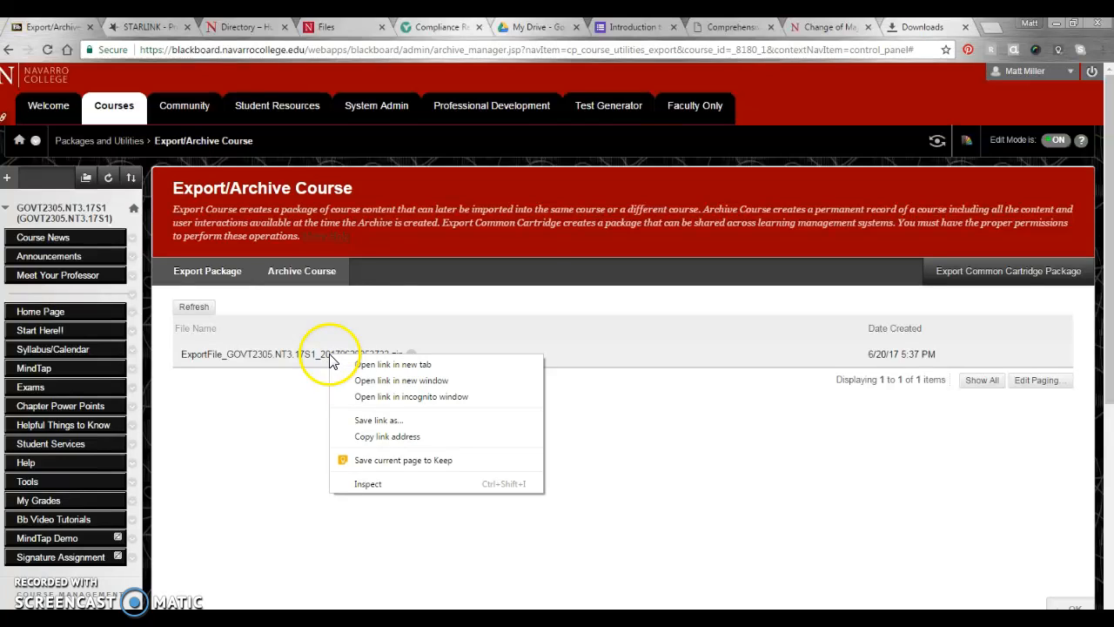
left_click(382, 421)
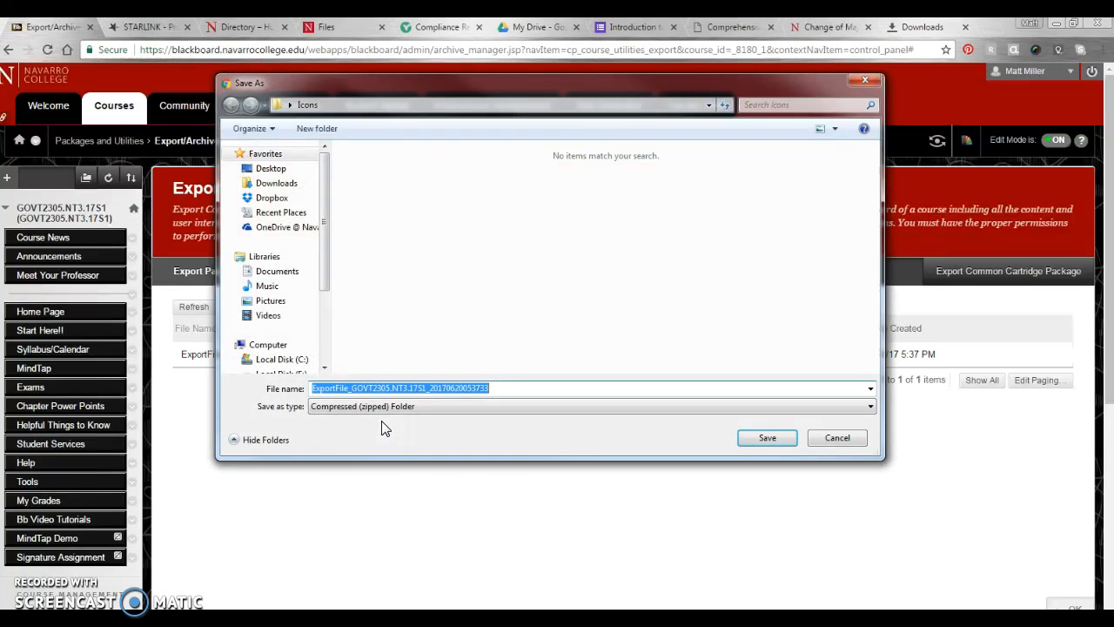
left_click(265, 183)
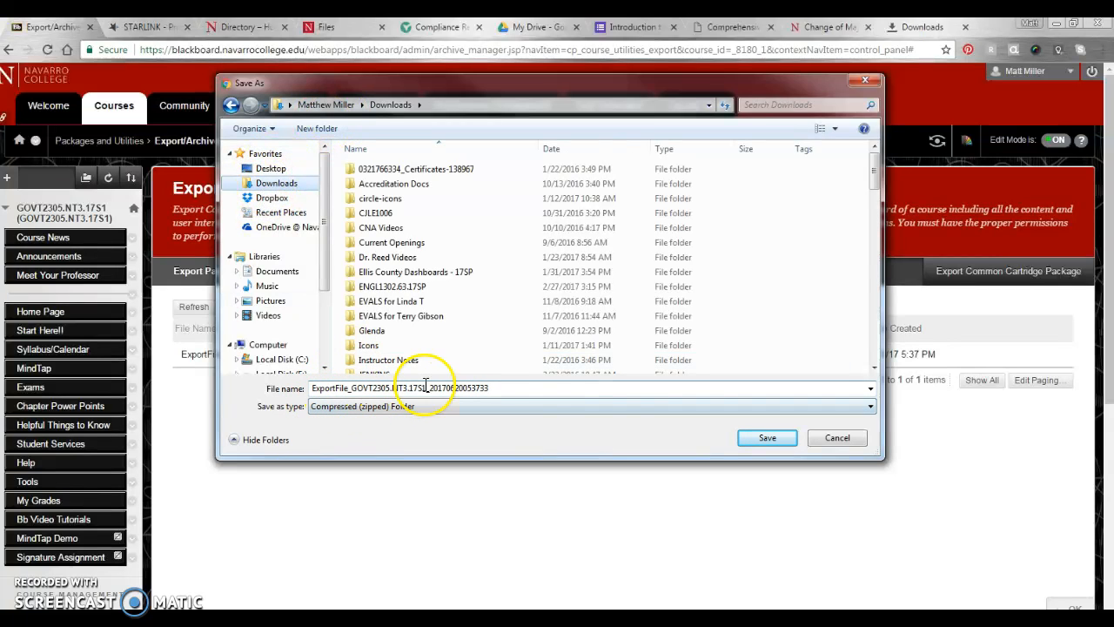
left_click(778, 441)
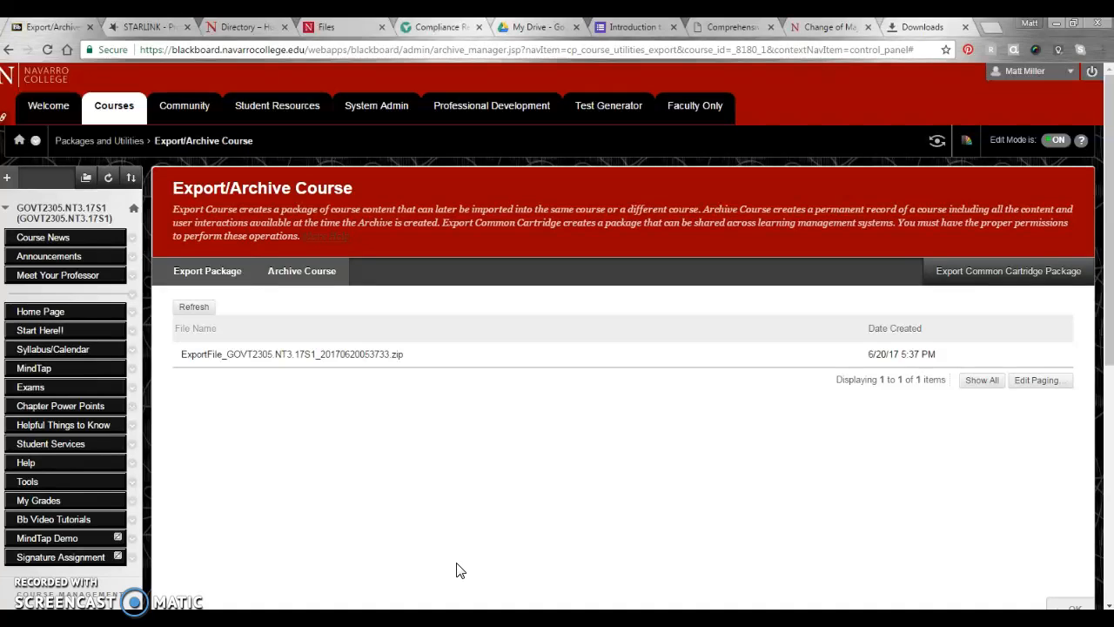
Switch to the Canvas course and start a content import with the content type Blackboard 6/7/8/9 export .zip file.
left_click(332, 27)
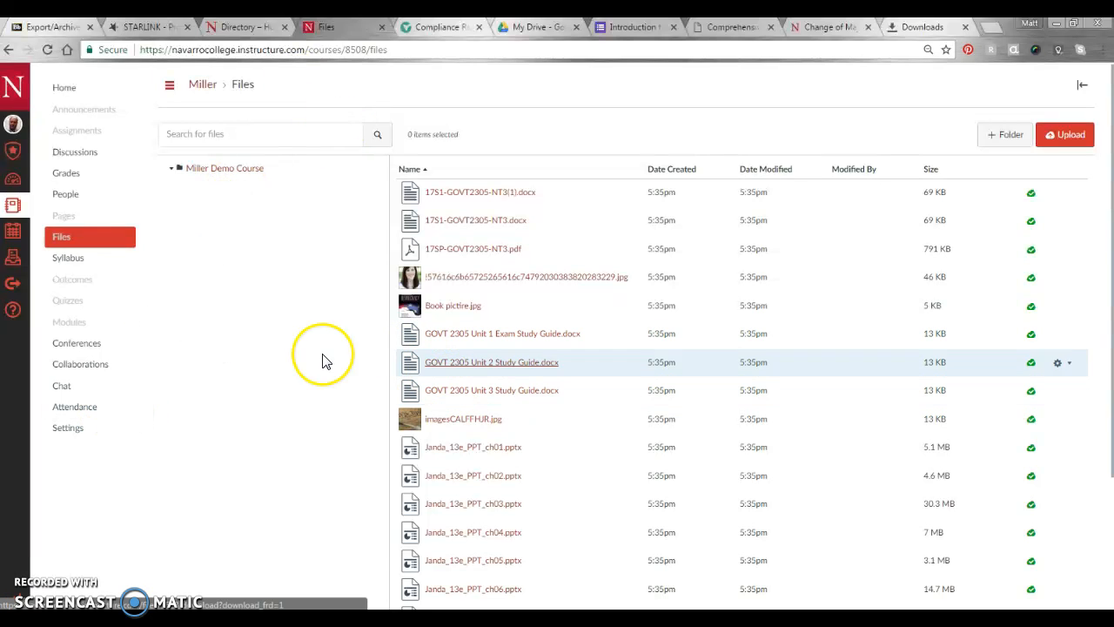
left_click(65, 432)
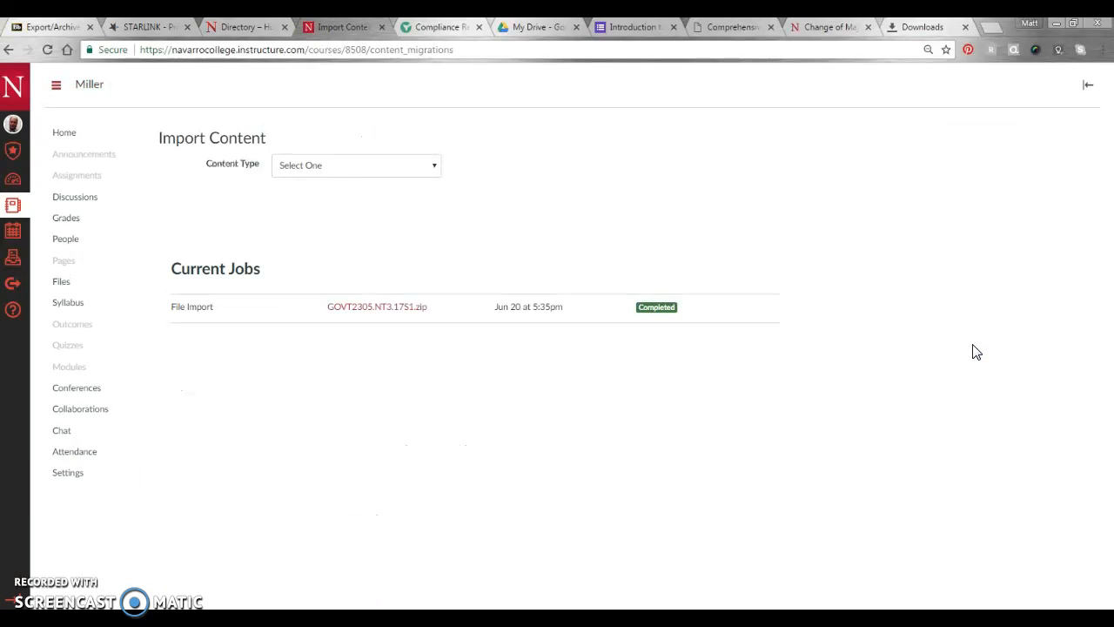
left_click(338, 169)
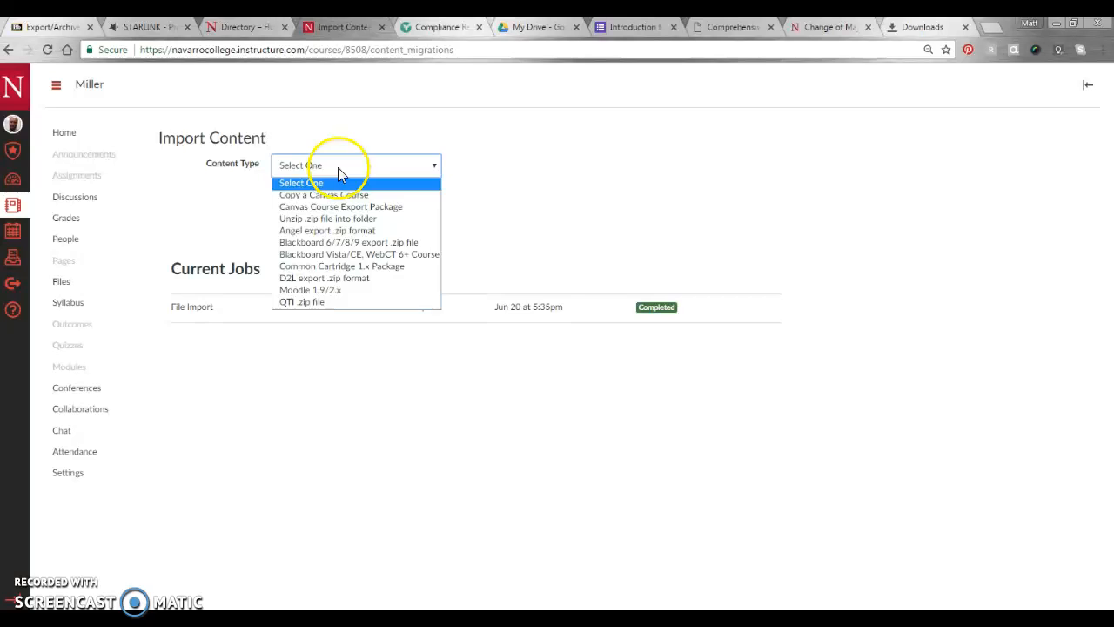
left_click(318, 247)
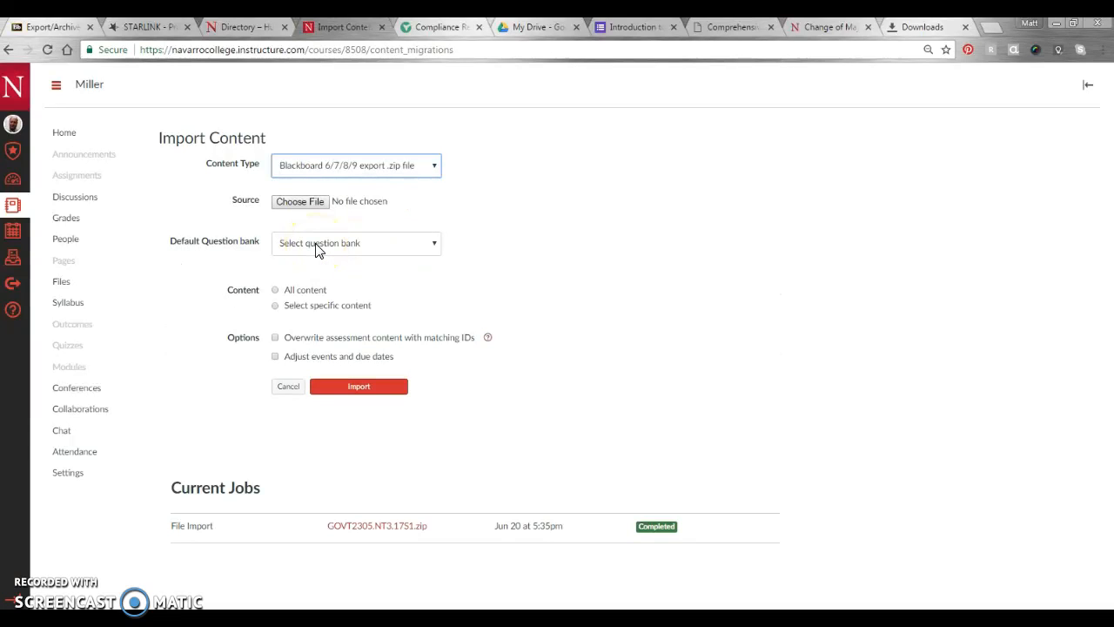
left_click(305, 205)
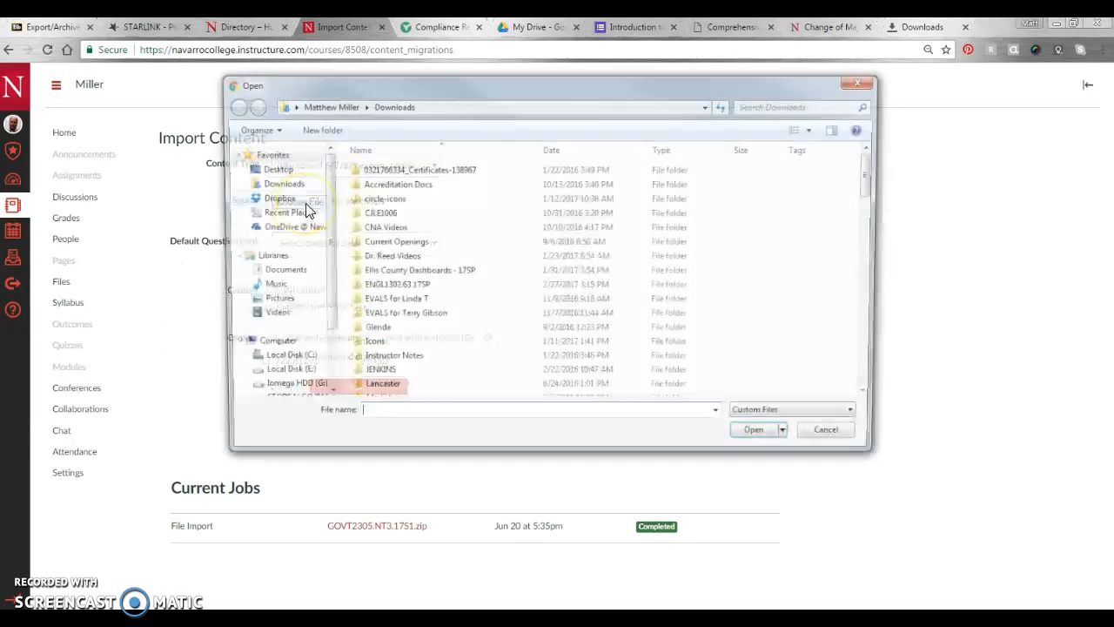
left_click_drag(626, 91, 496, 74)
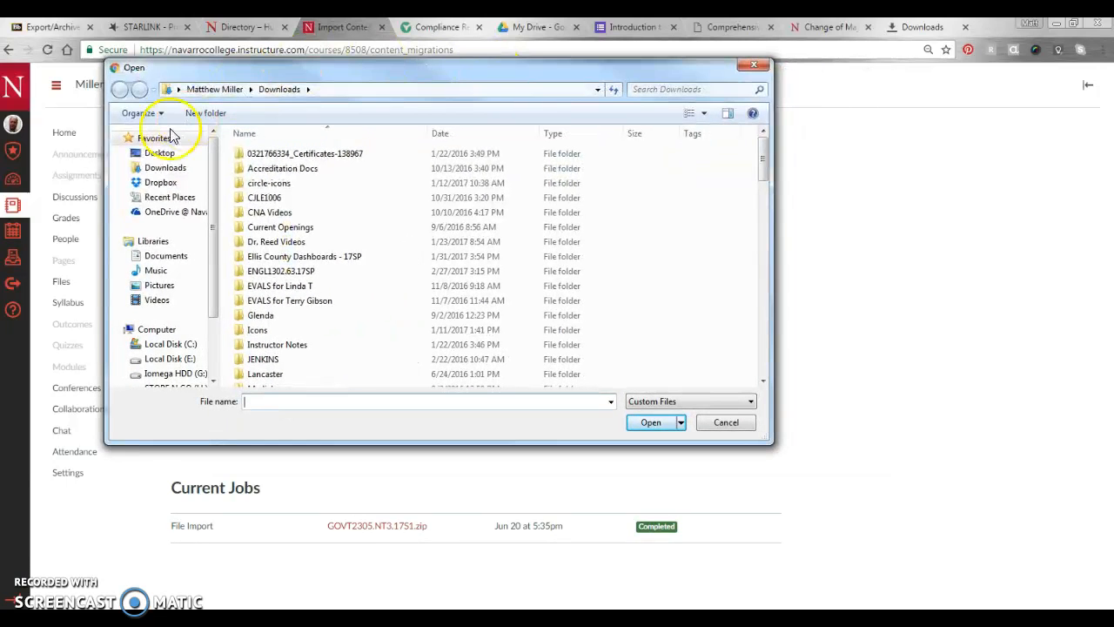
left_click(164, 168)
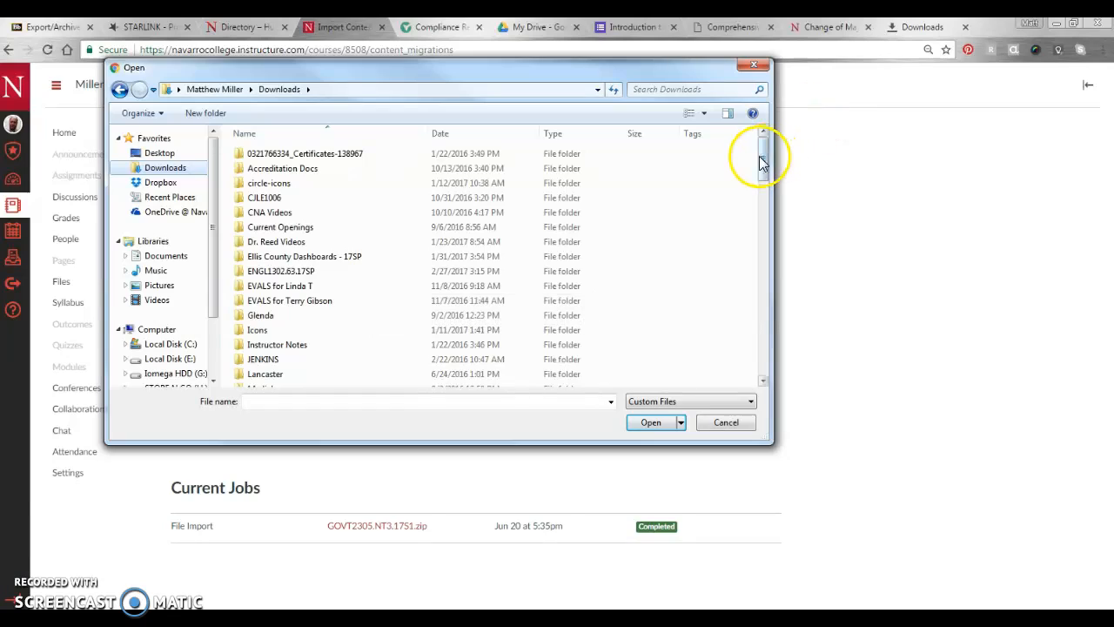
left_click_drag(762, 161, 777, 297)
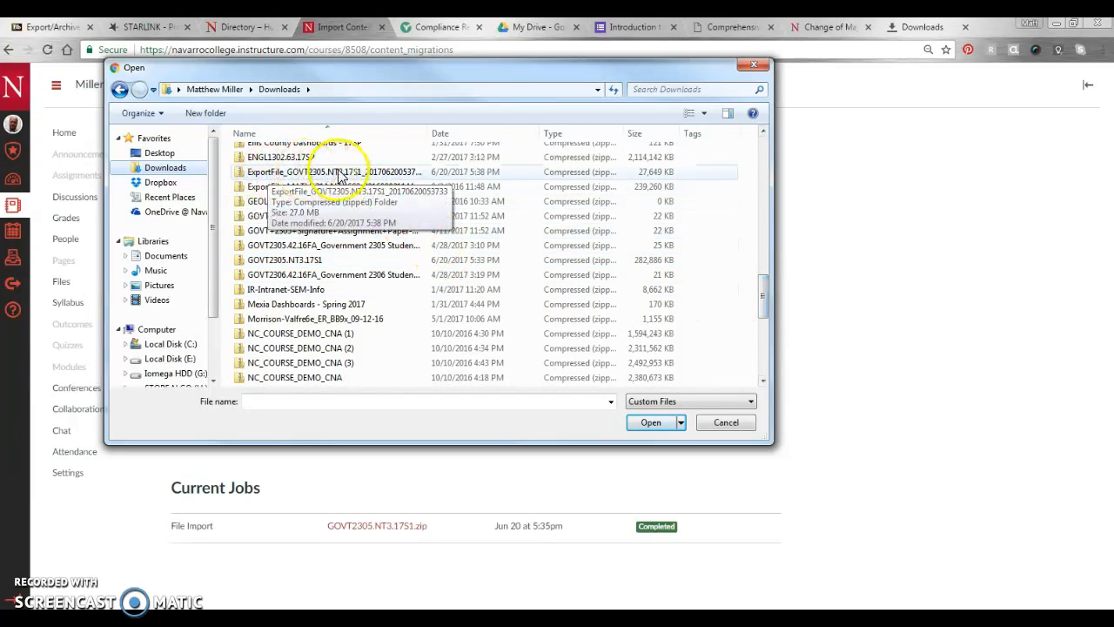
left_click(316, 176)
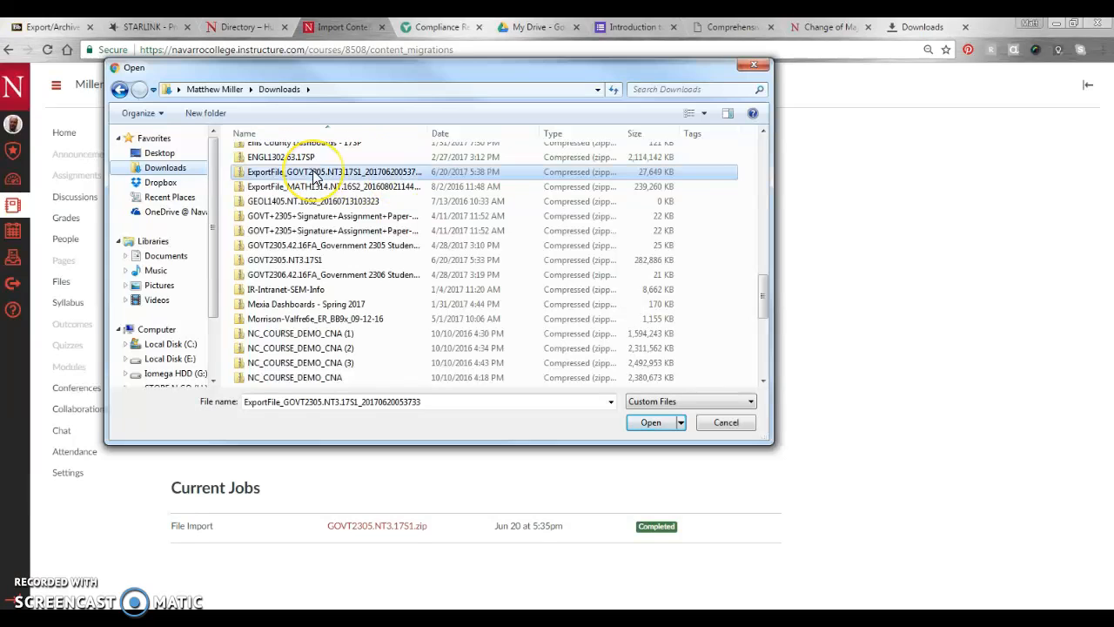
left_click(651, 423)
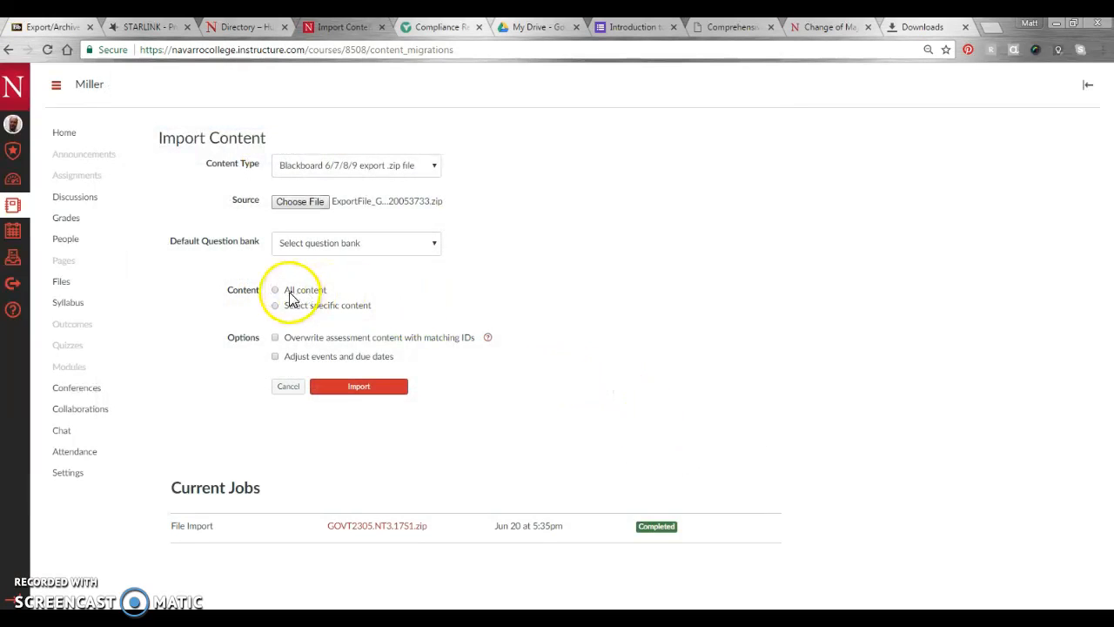
Import all content from the Blackboard package and review the issues listed for the Blackboard Learn job.
left_click(275, 291)
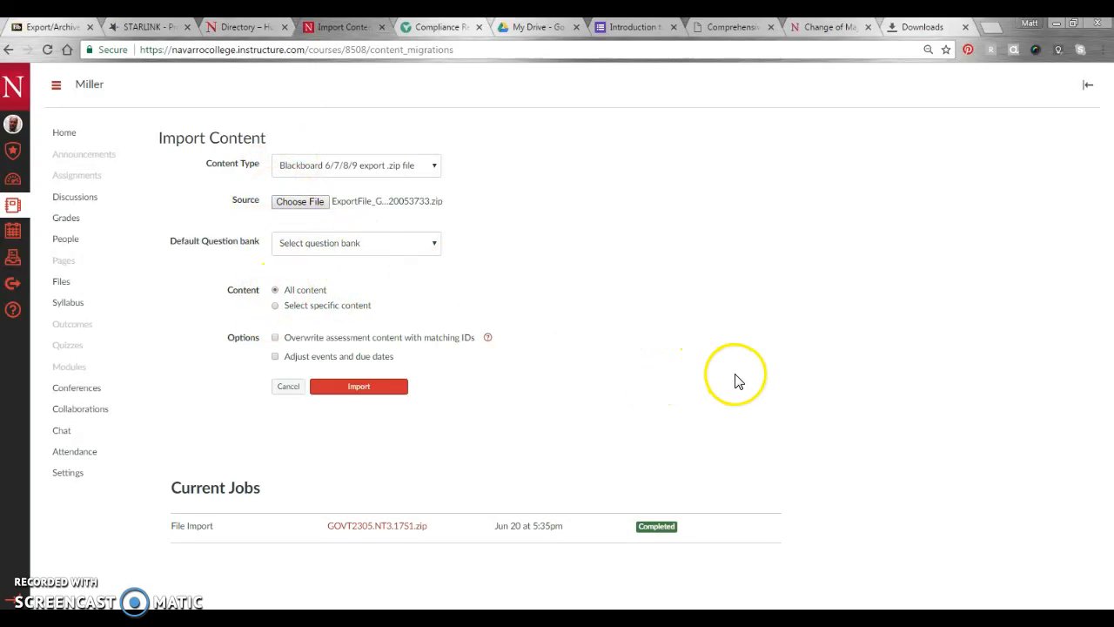
left_click(366, 389)
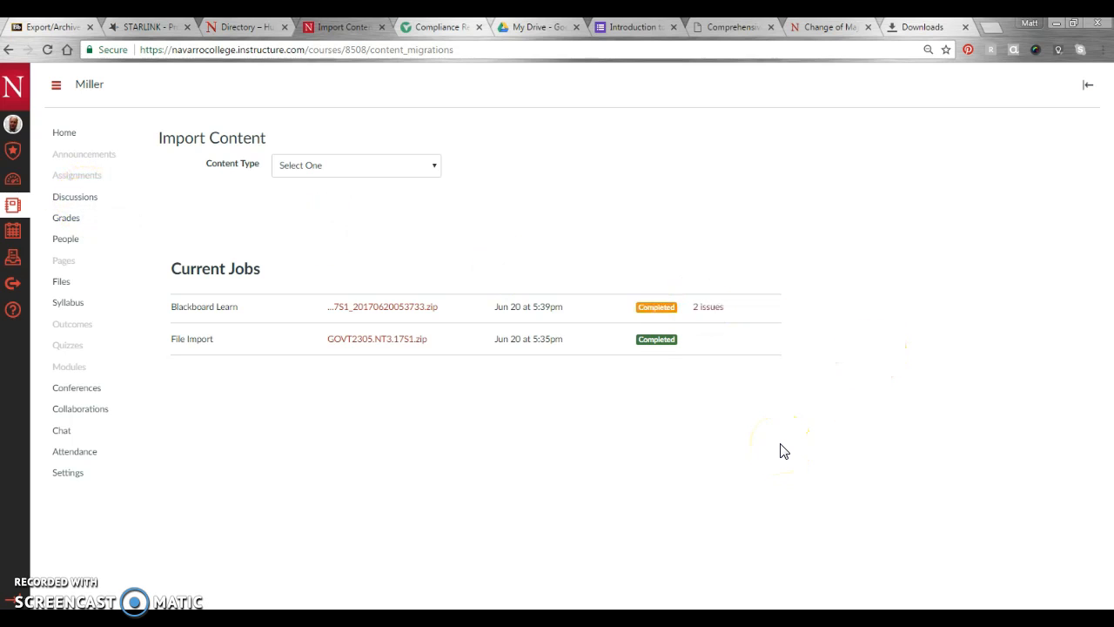
left_click(709, 308)
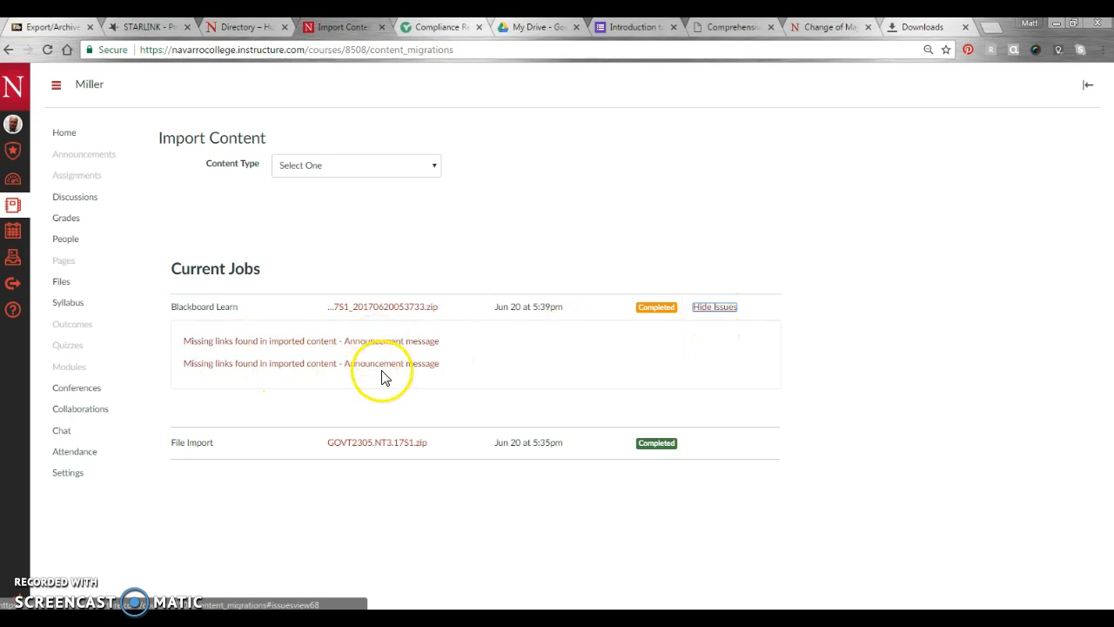
left_click(712, 307)
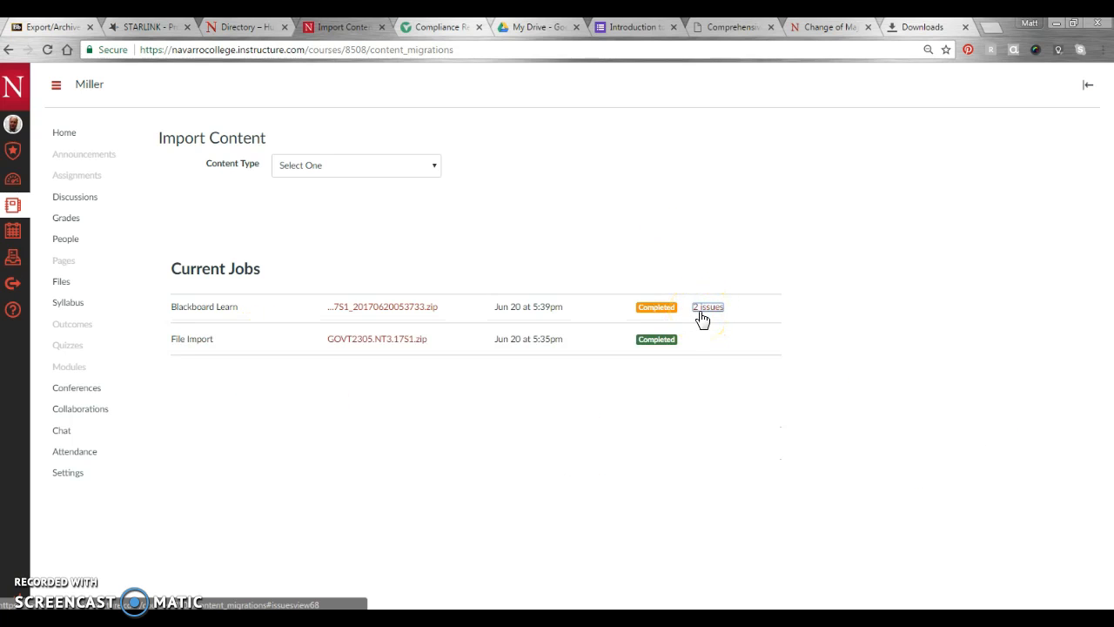
Examine the imported content in the Canvas course's Files, Quizzes, Discussions and Announcements.
left_click(69, 286)
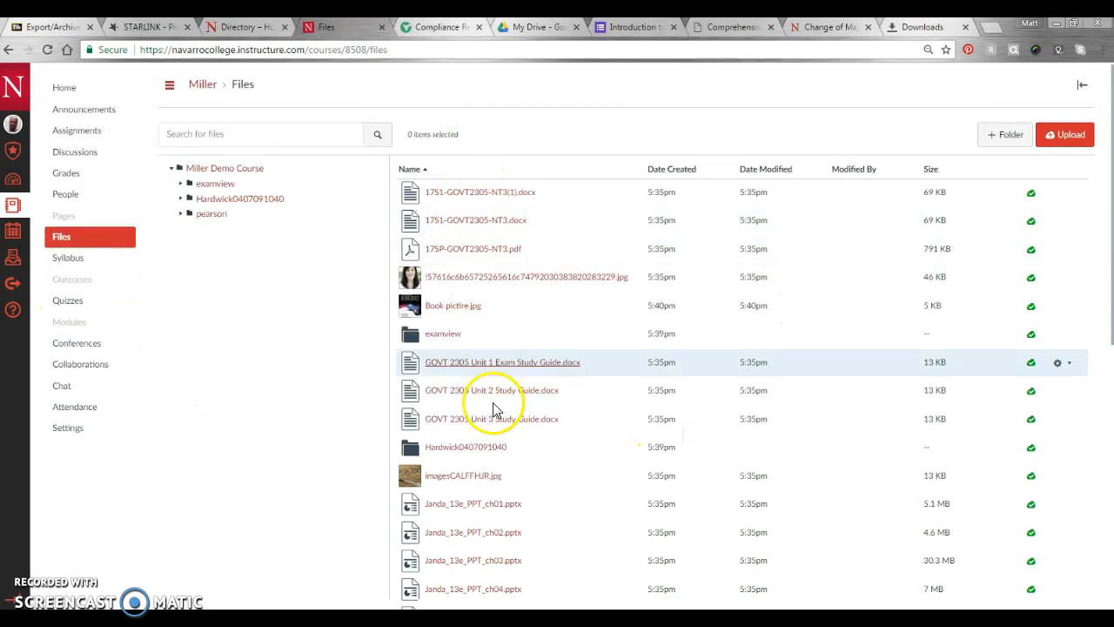
scroll(494, 409, "down", 5)
scroll(517, 540, "up", 5)
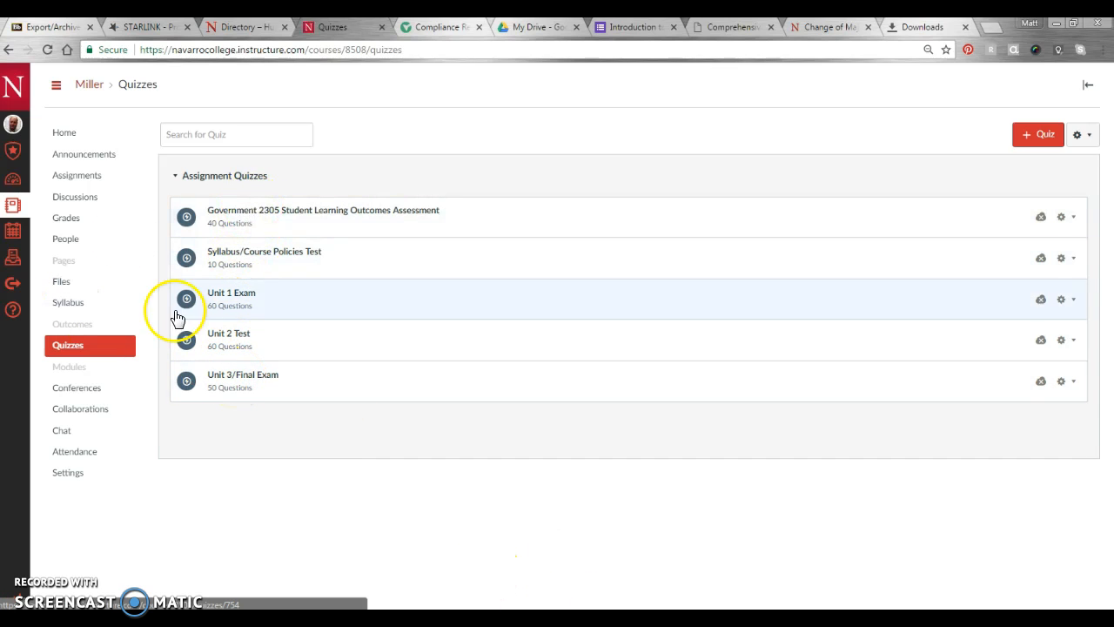
left_click(70, 198)
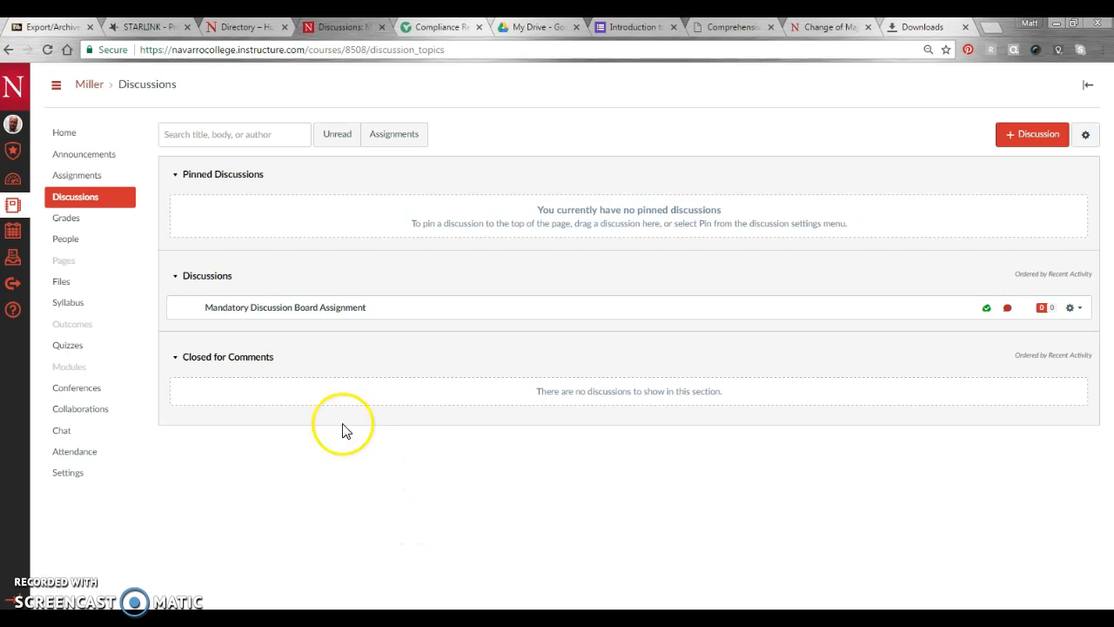
left_click(75, 160)
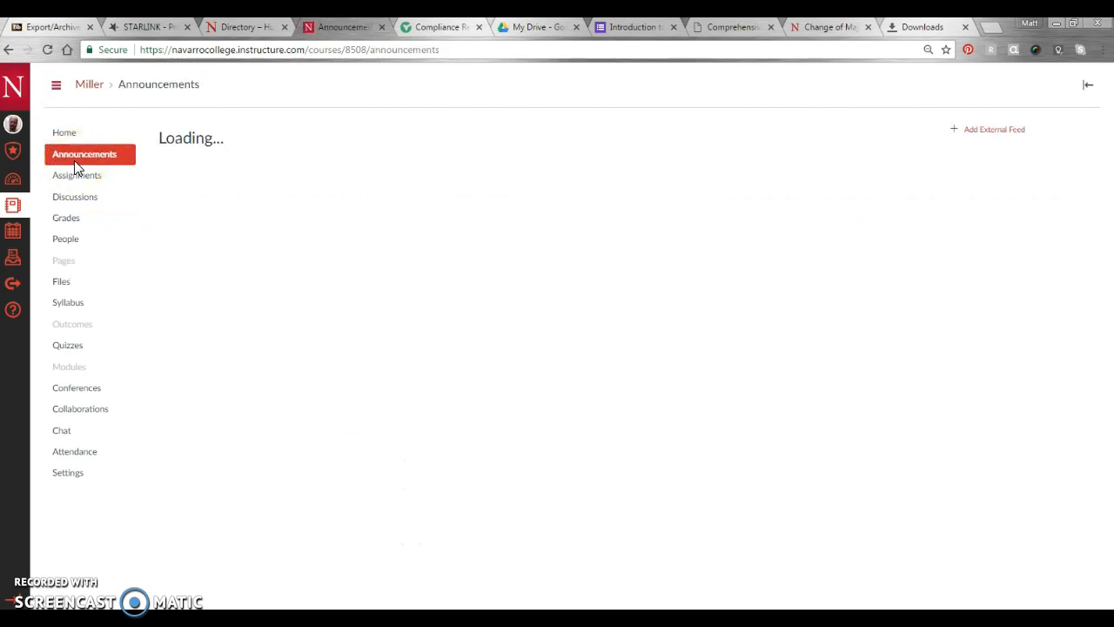